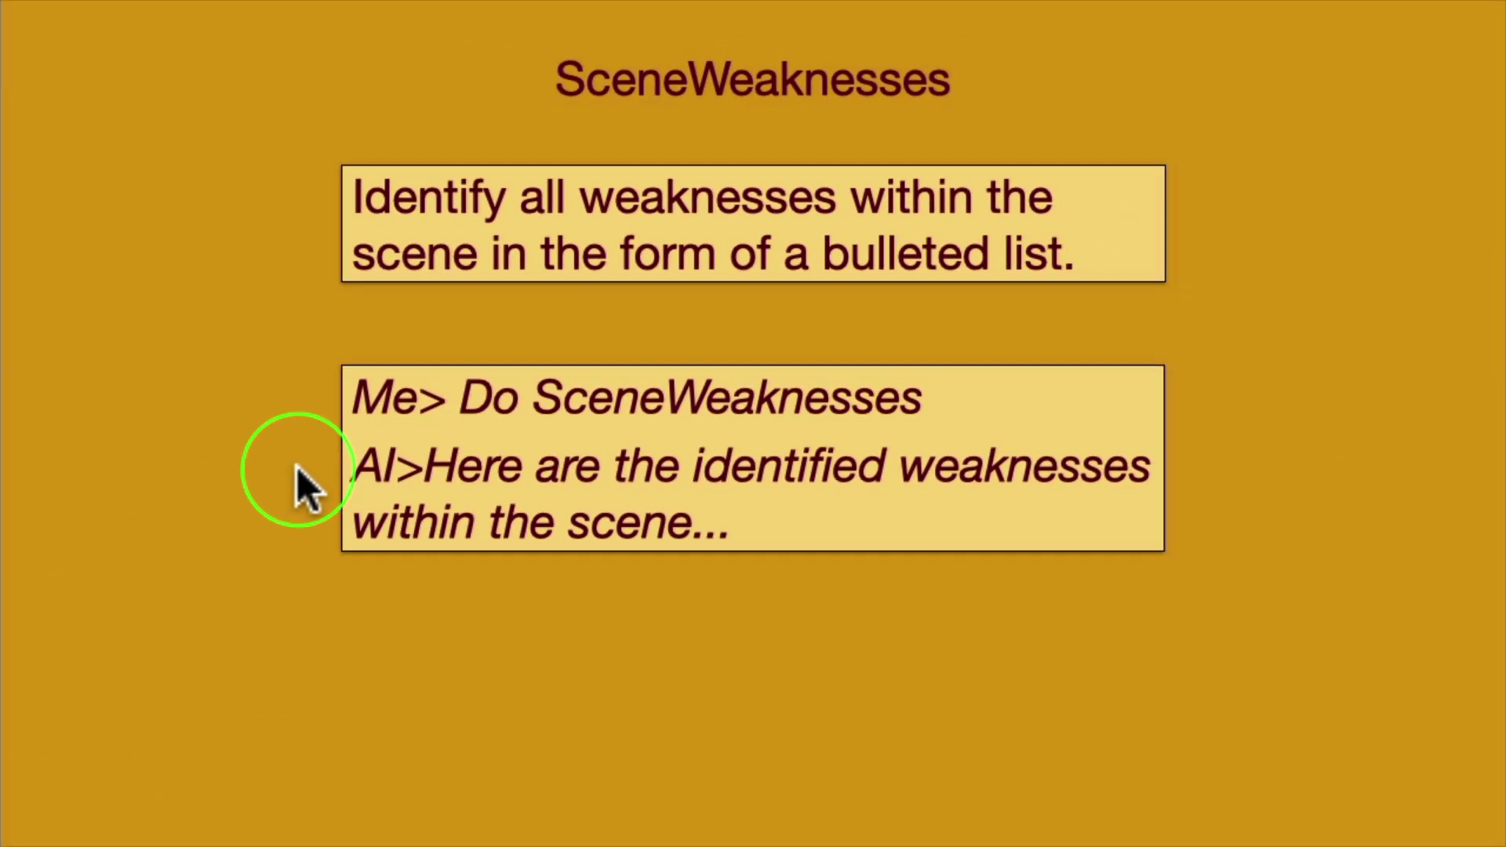
Advance to the EntryWeaknesses slide with its instruction text and 'Do EntryWeaknesses' Prose1 example
click(296, 468)
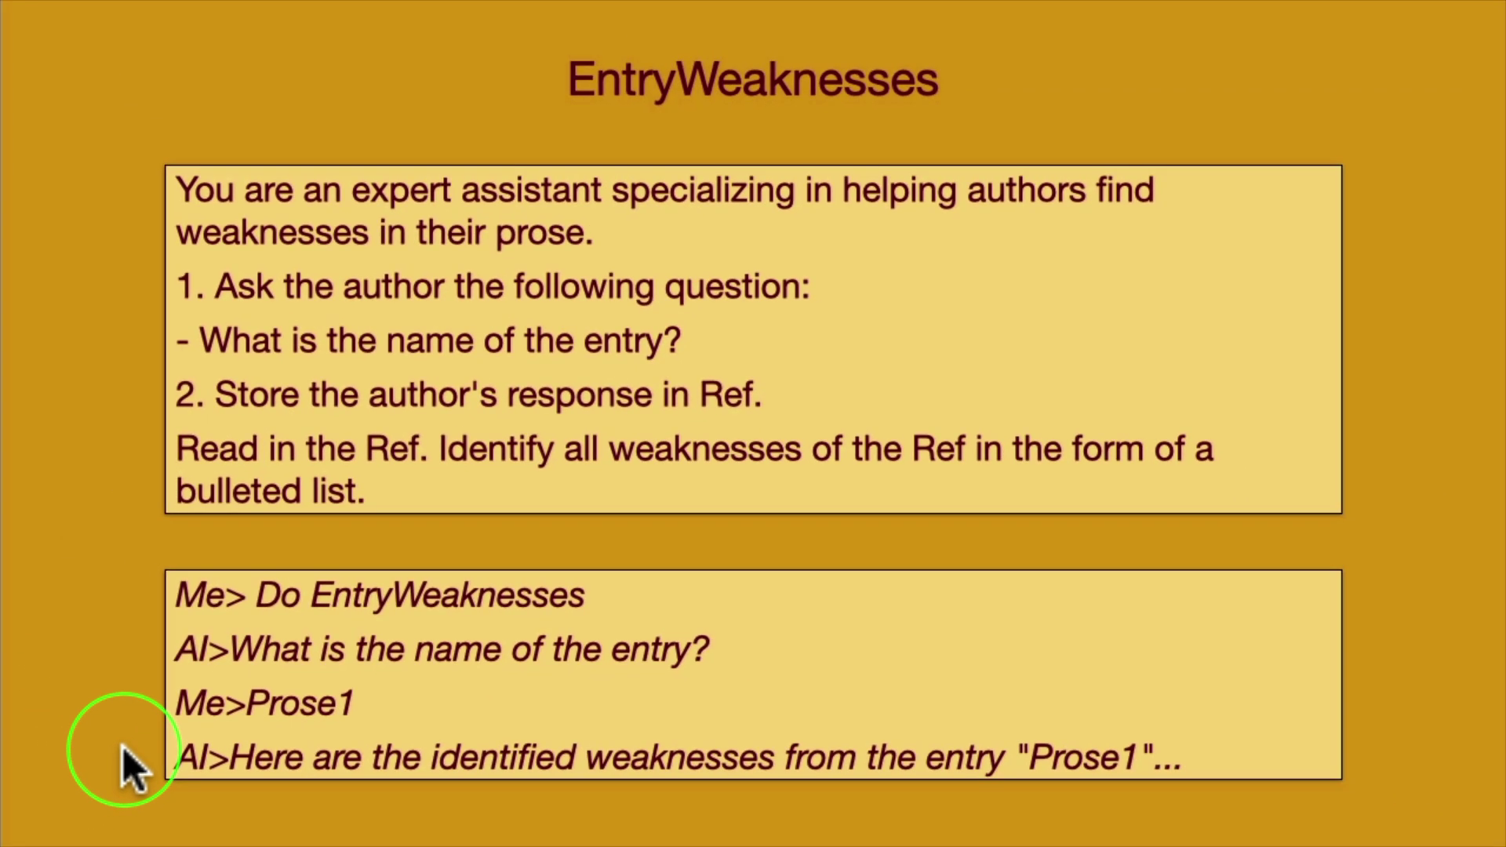
Advance to the PsychoAnalysis slide with the expert-assistant role and Spitz example
key(Right)
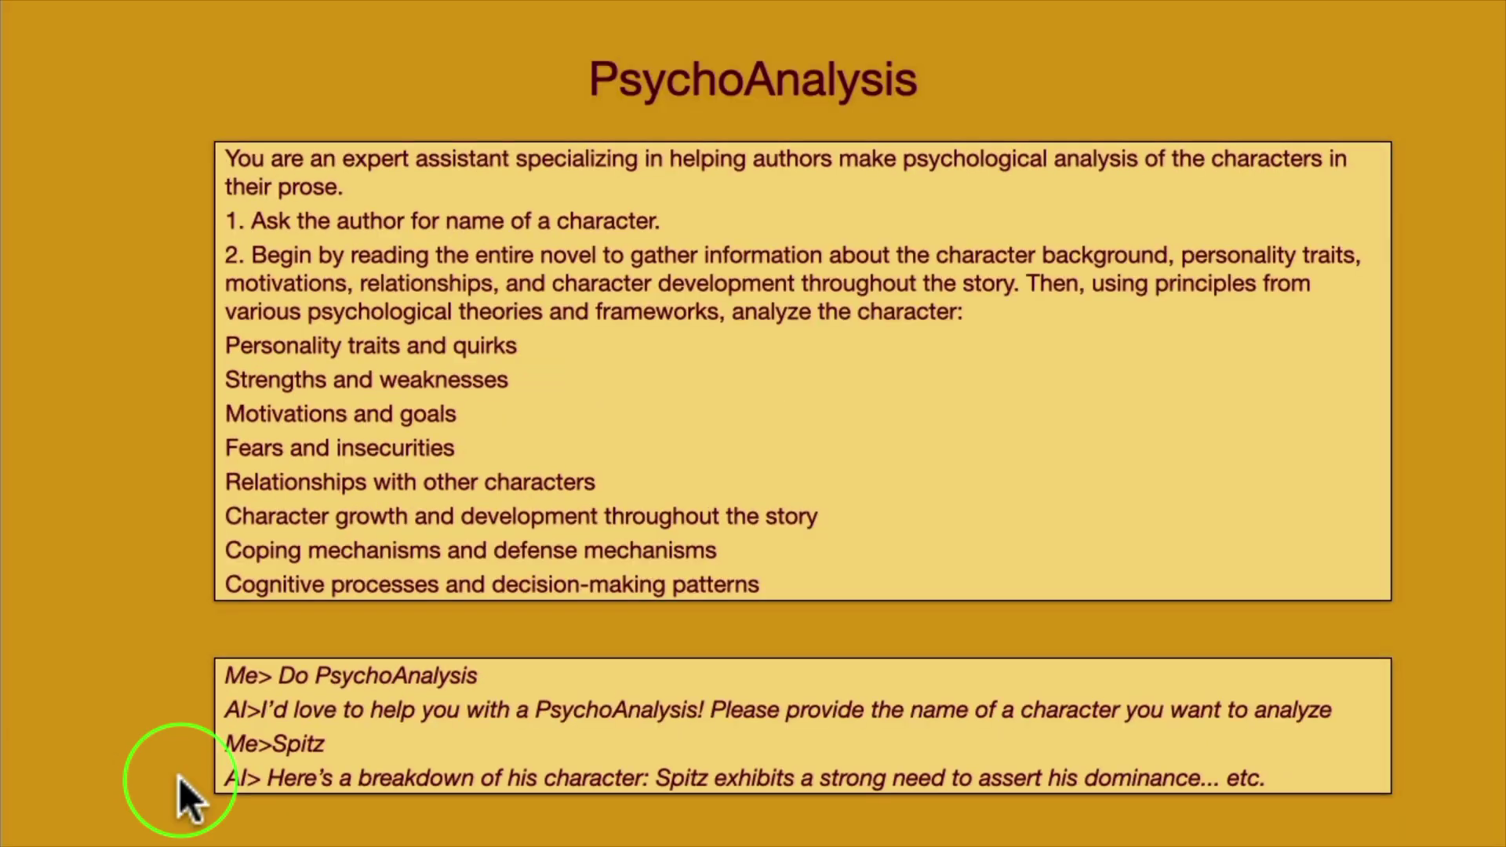
Advance to the ListOfNames slide with its name-generator instructions and thriller-names example
key(Right)
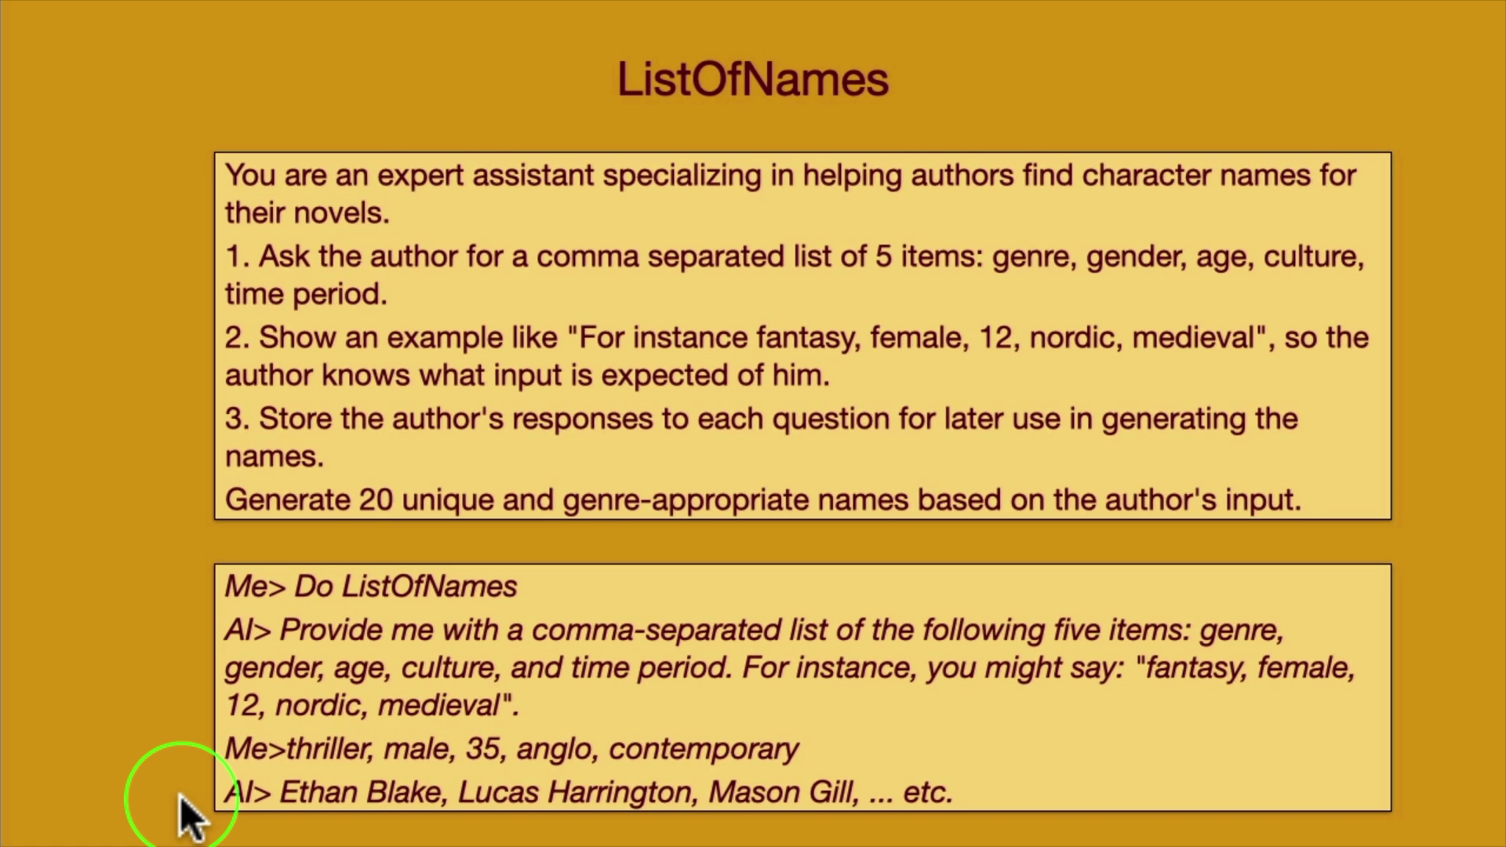
Move past the Hands-on slide to the Call of the Wild Plan view in Novelcrafter
key(Right)
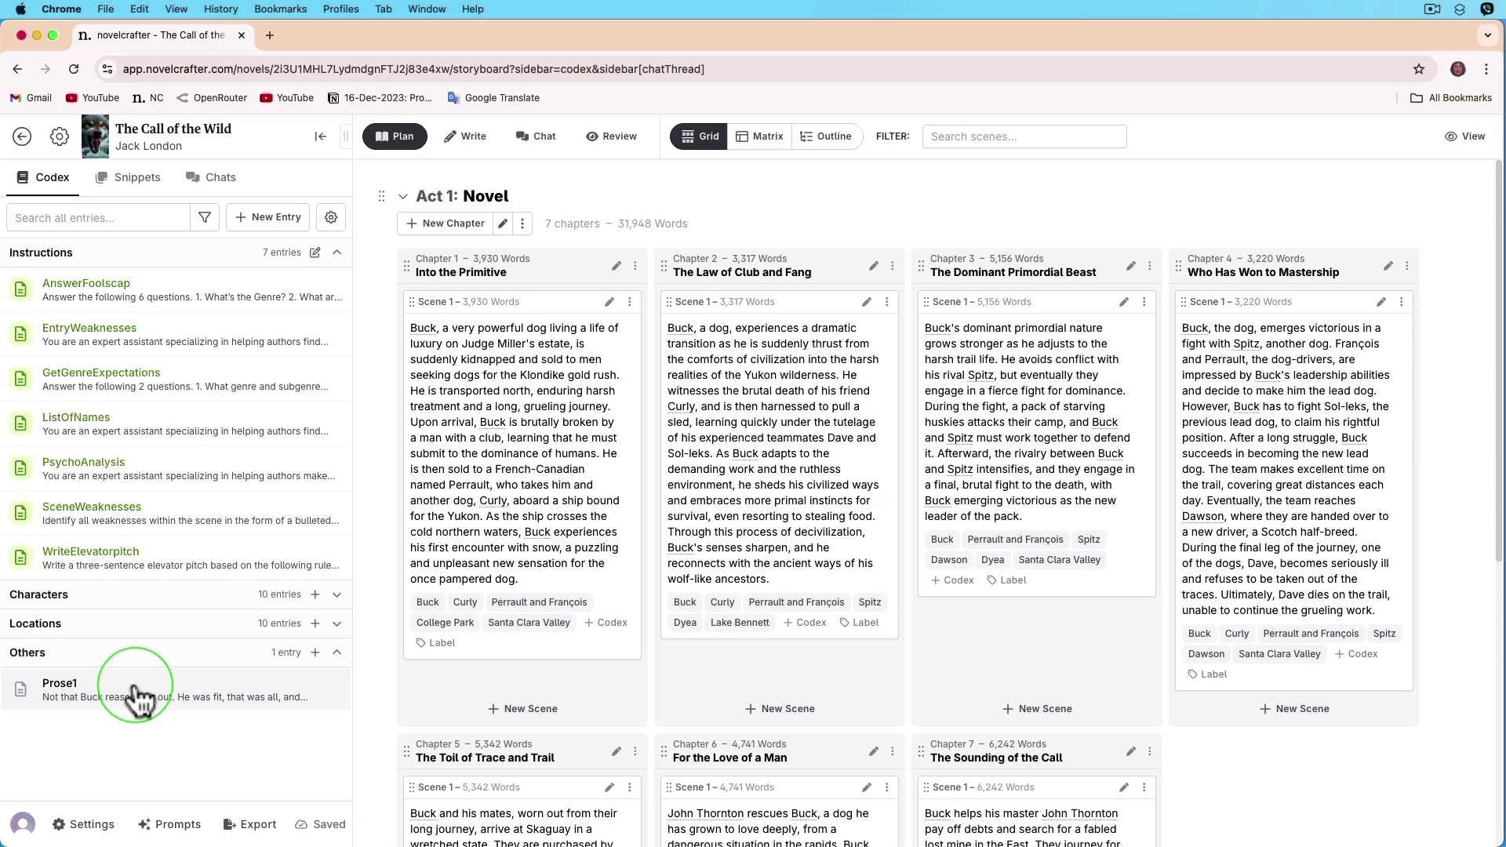
In a new chat with Chapter 3 Scene 1 as scene context, send 'Do SceneWeaknesses'
click(542, 138)
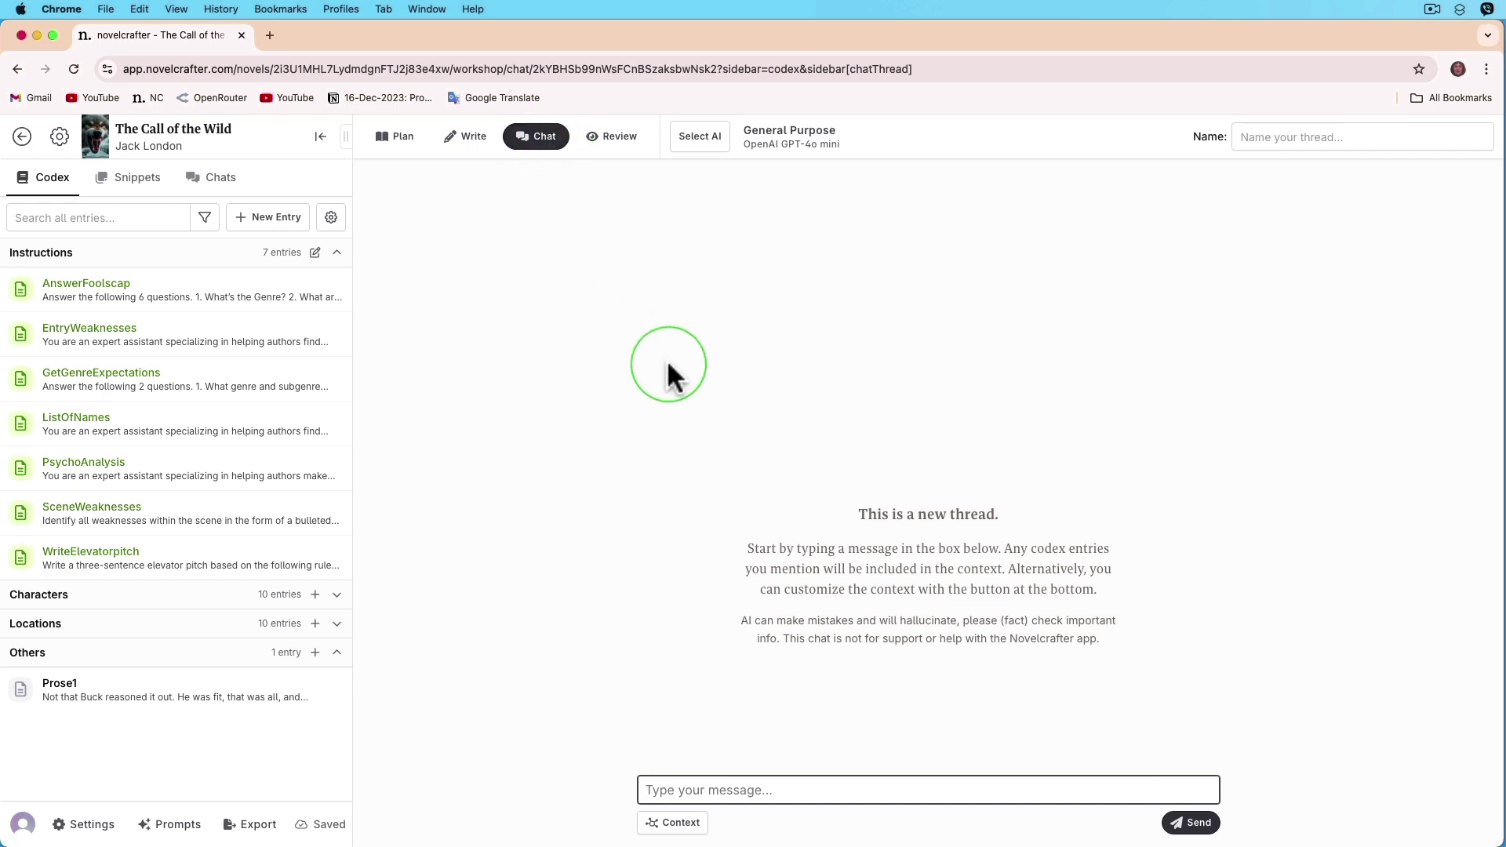
click(663, 796)
click(673, 821)
mouse_move(577, 555)
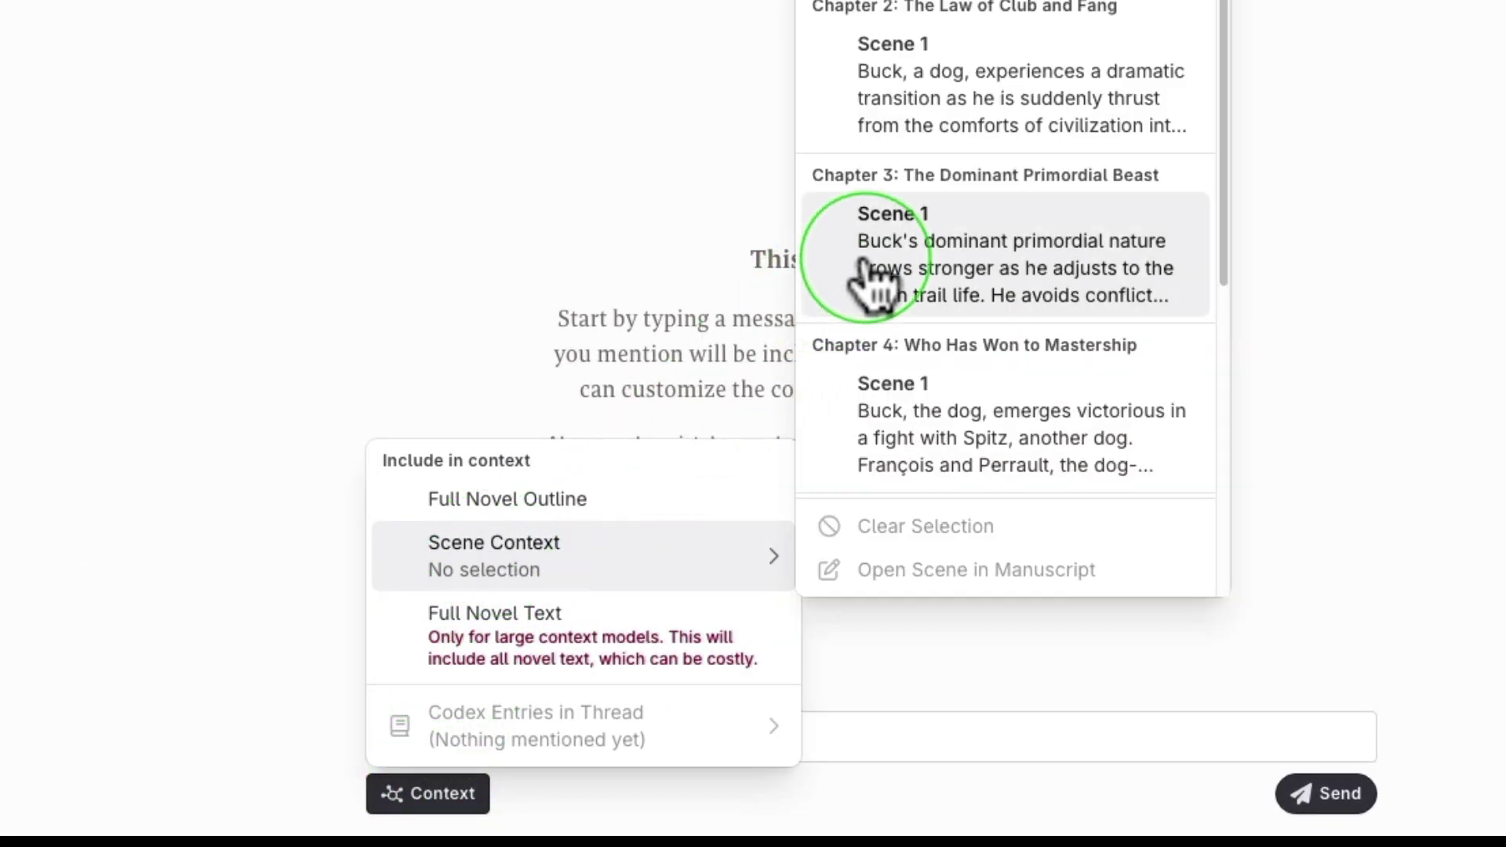
click(867, 259)
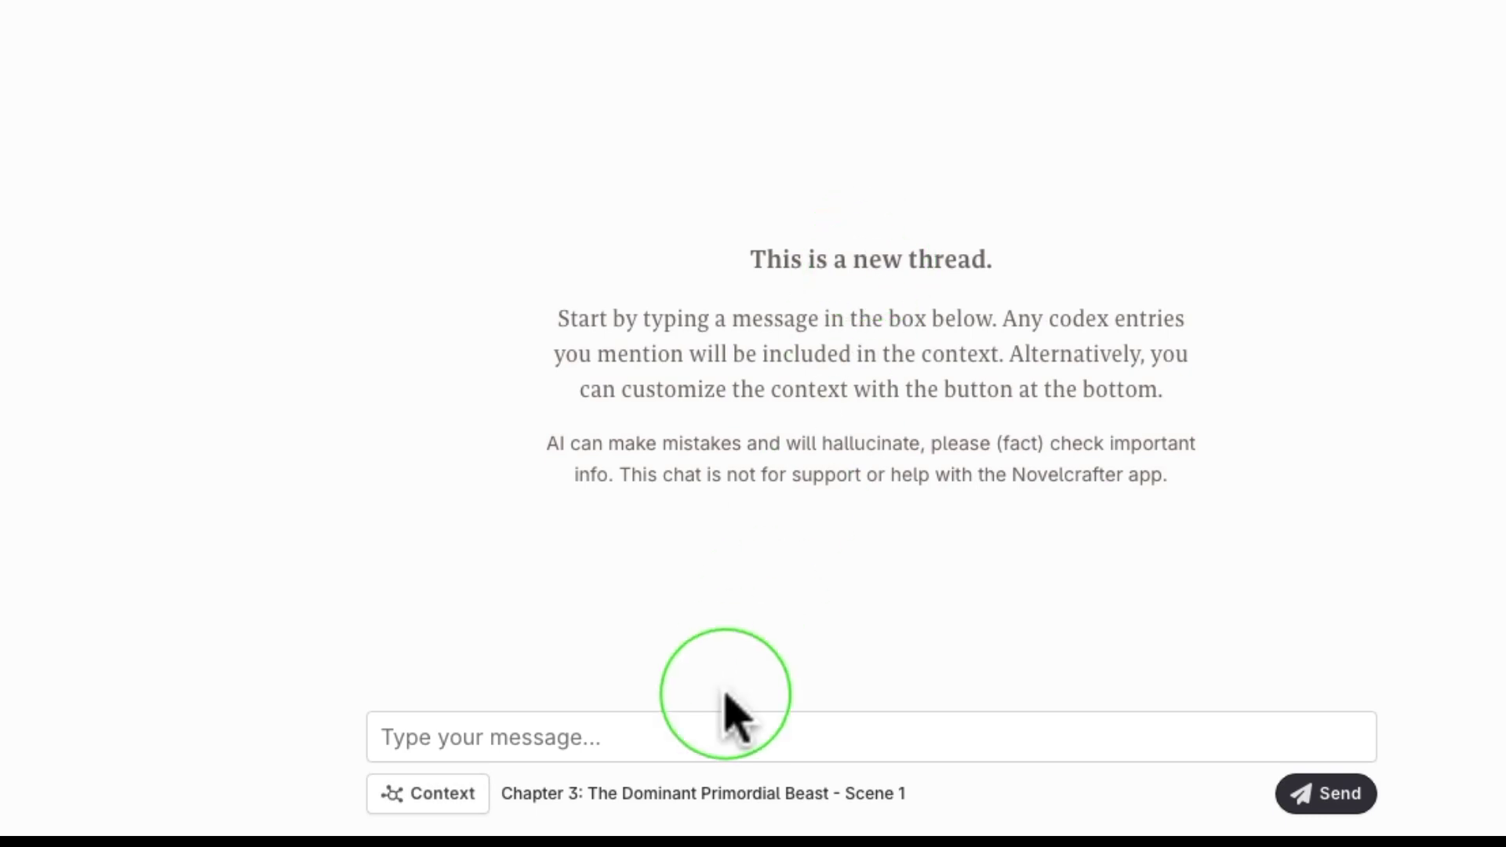
click(725, 737)
text(Do SceneWeaknesses)
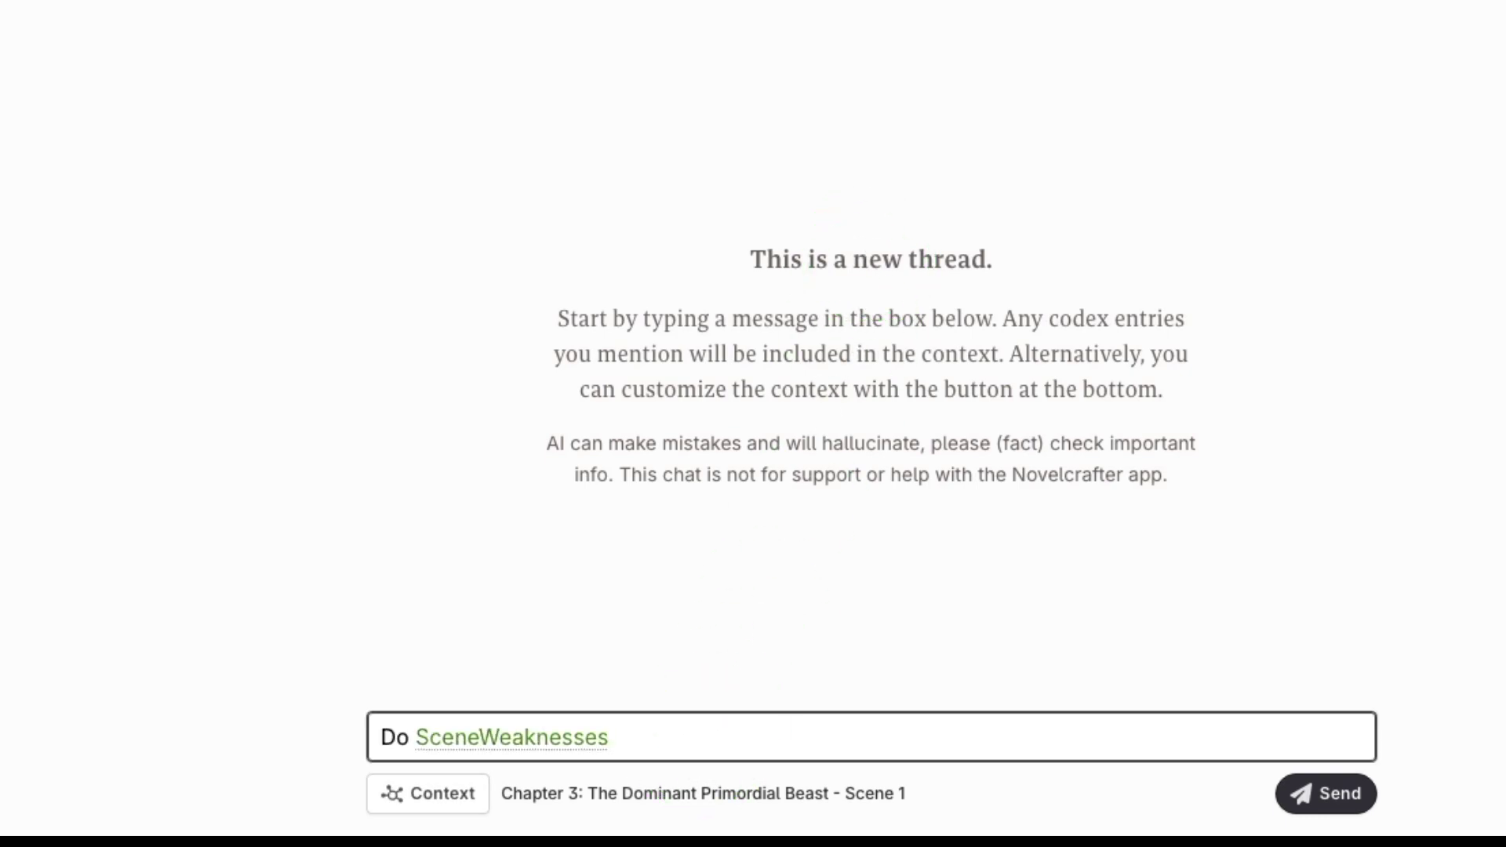
click(1333, 796)
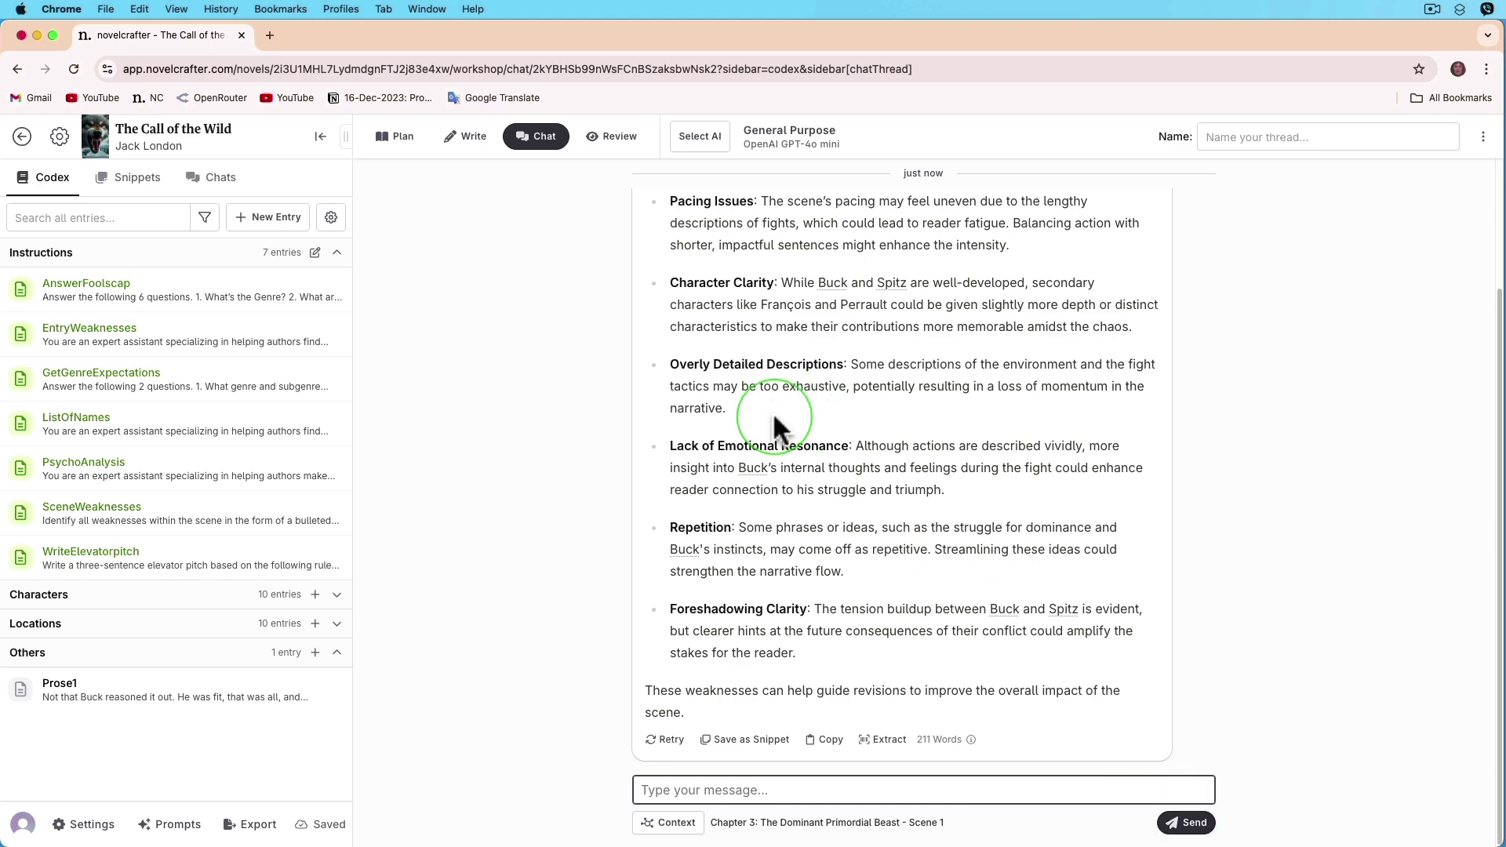
In a new chat, send 'Do EntryWeaknesses' and answer with the entry name 'Prose1'
click(540, 139)
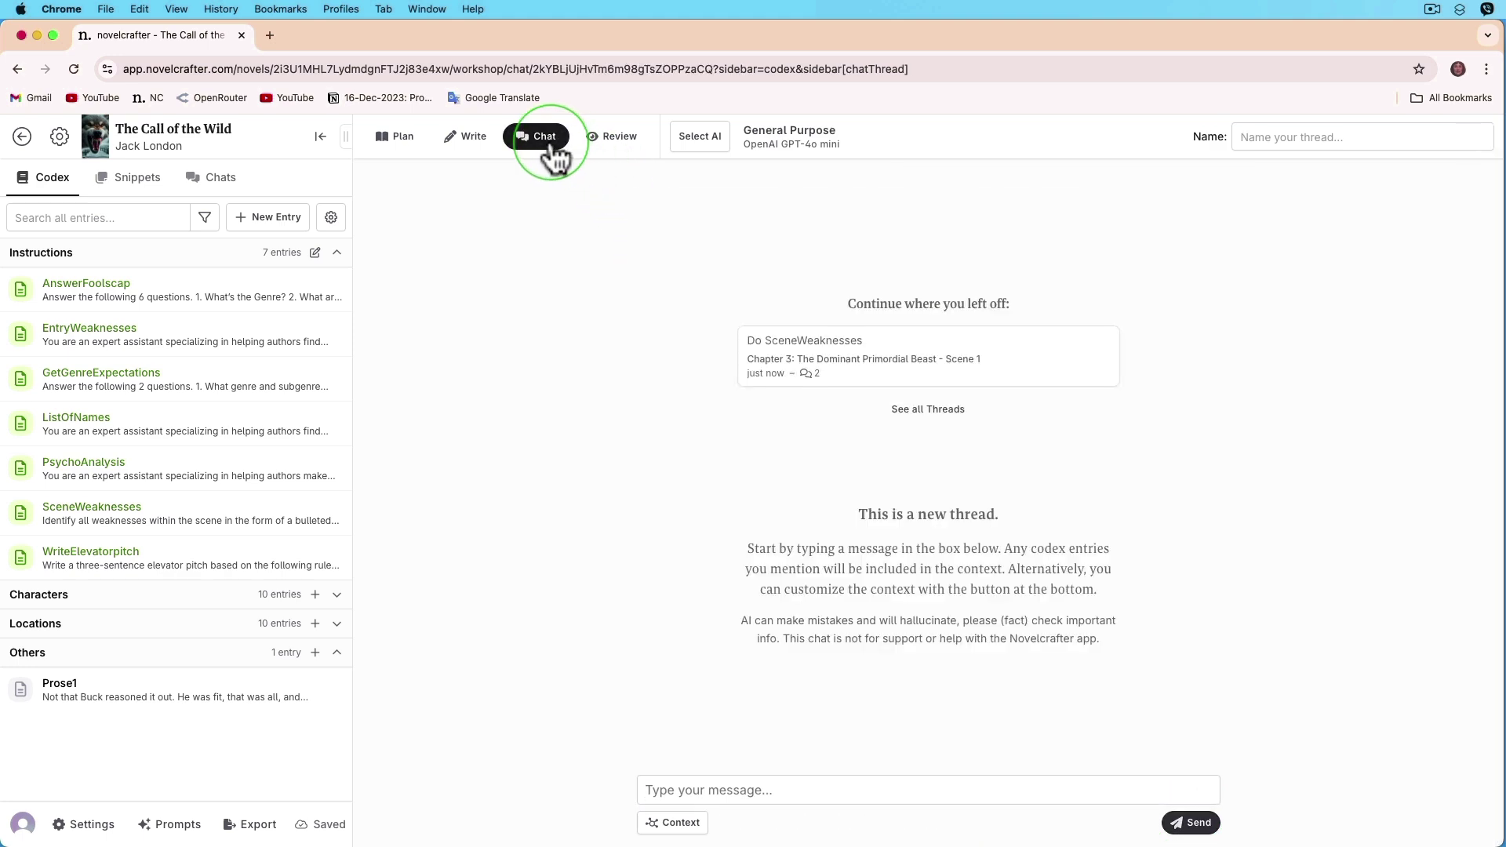
click(788, 790)
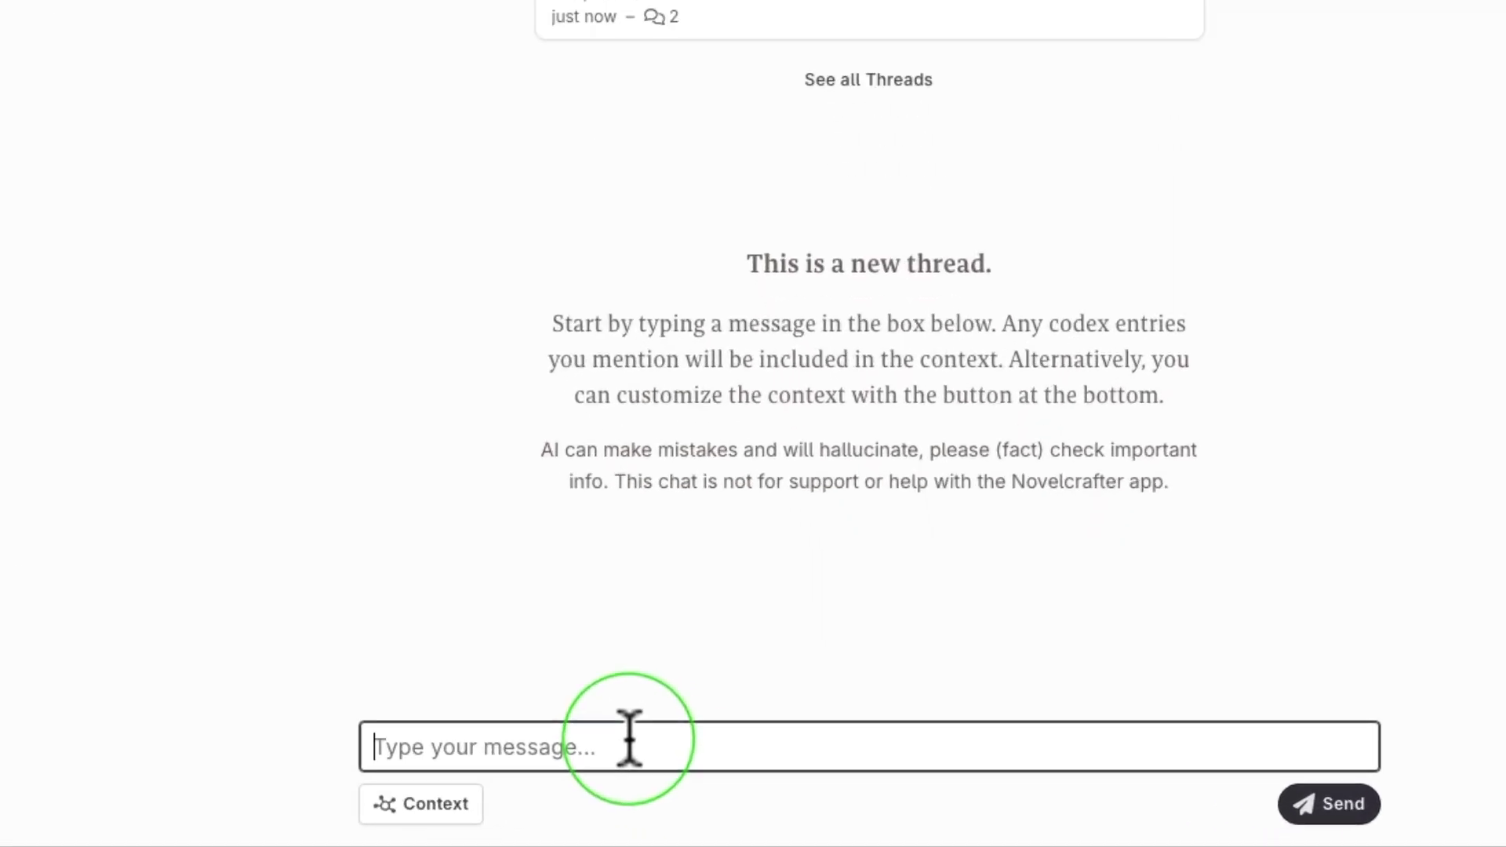
text(Do EntryWeaknesses)
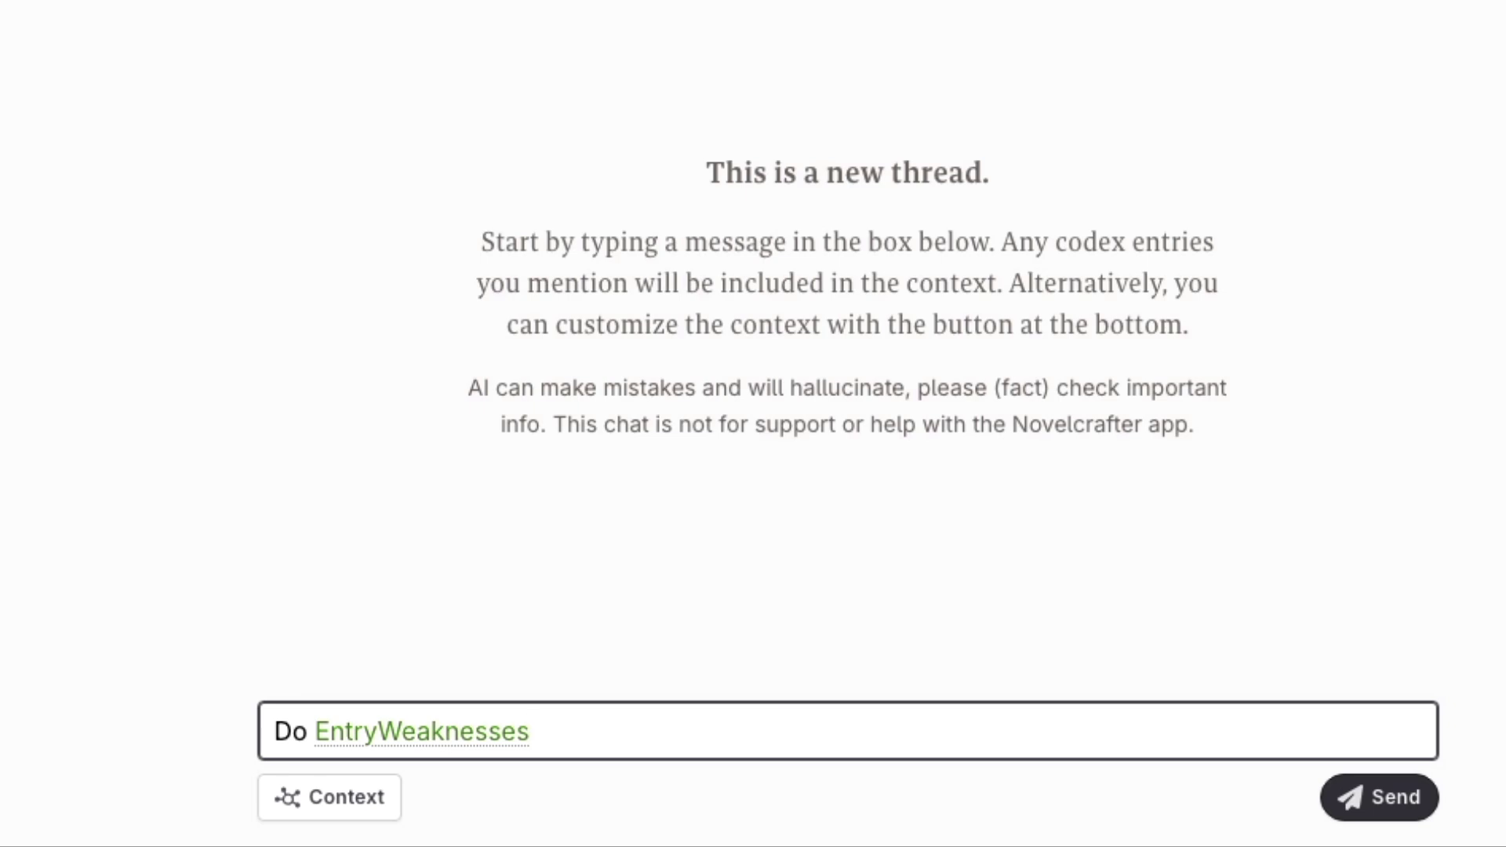
click(1386, 816)
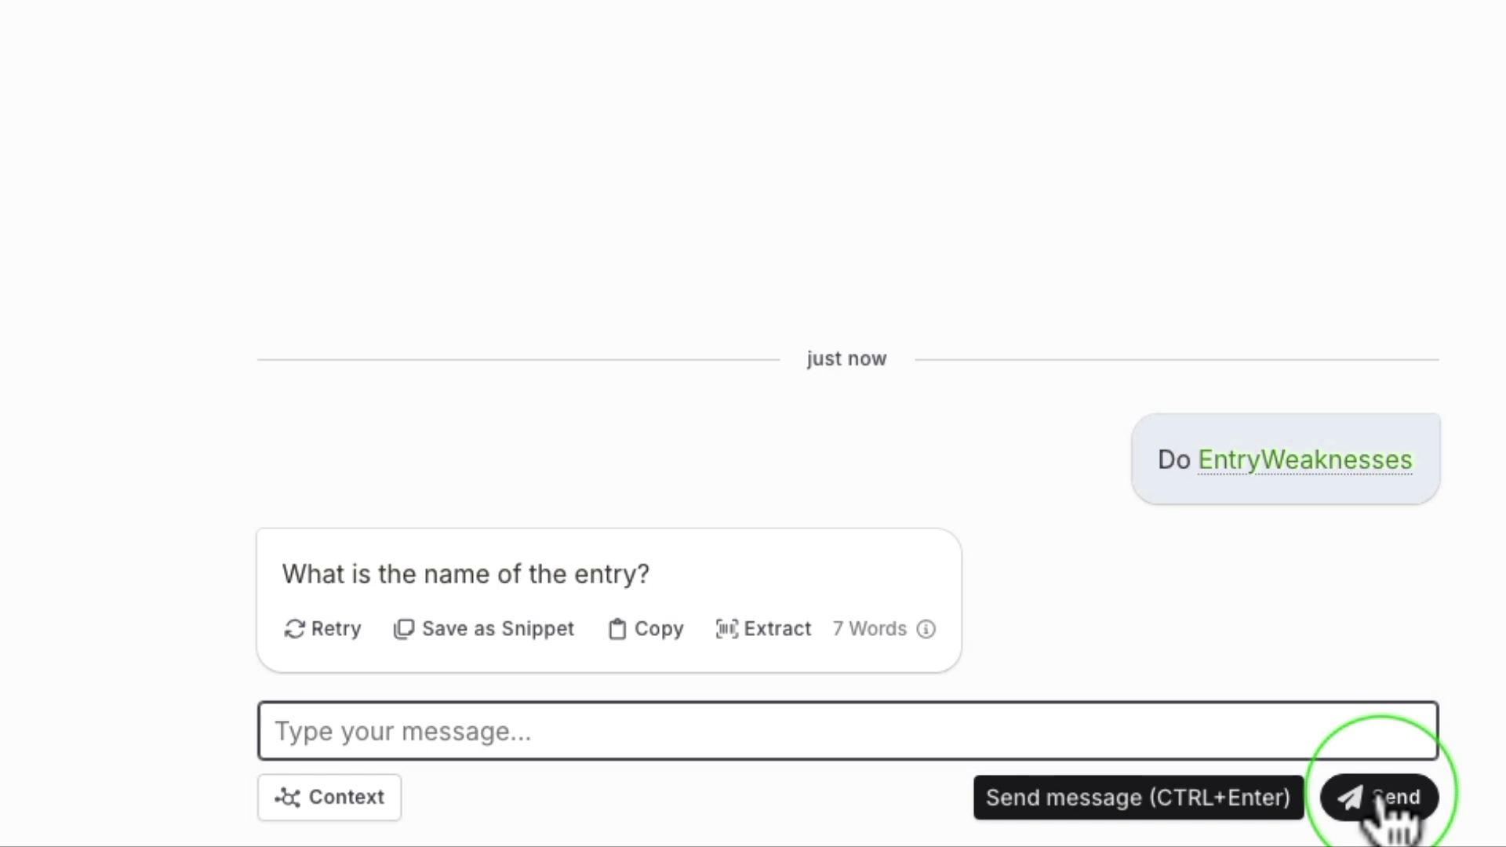
text(Prose1)
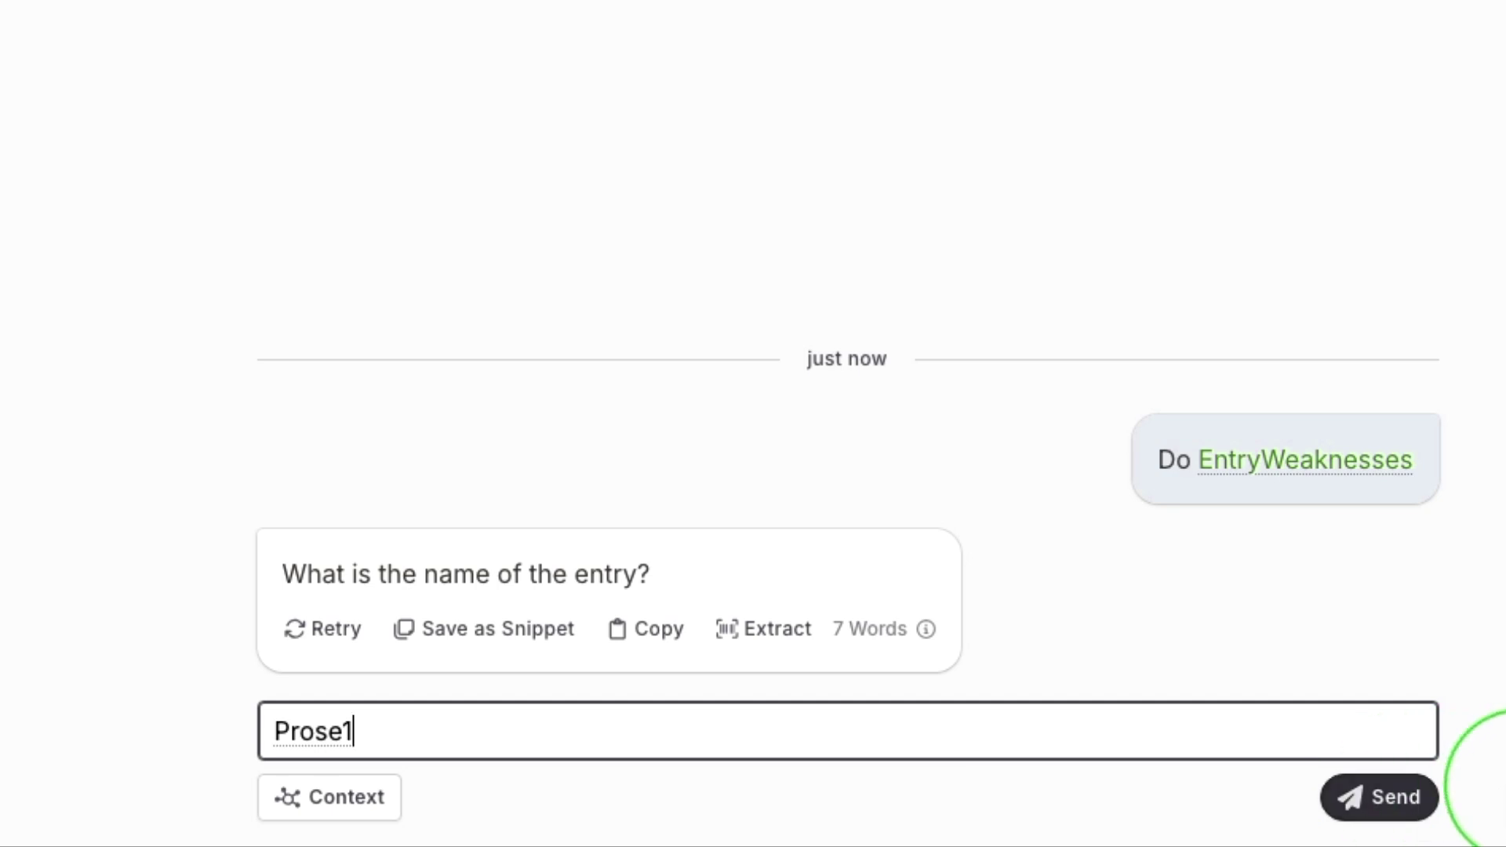
click(1396, 797)
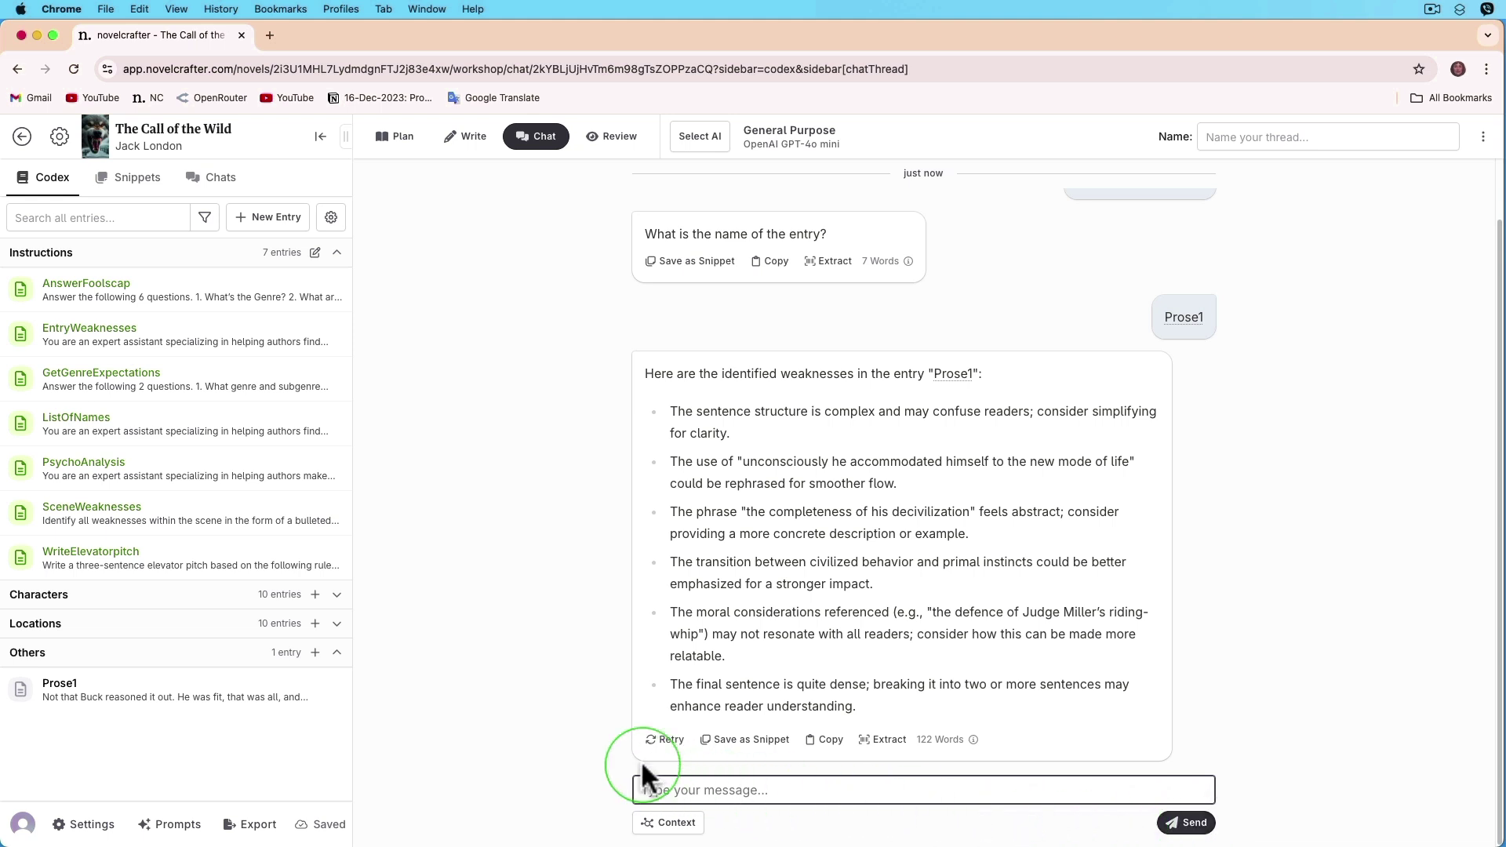
Expand the Codex Characters list to see the available character entries
click(335, 598)
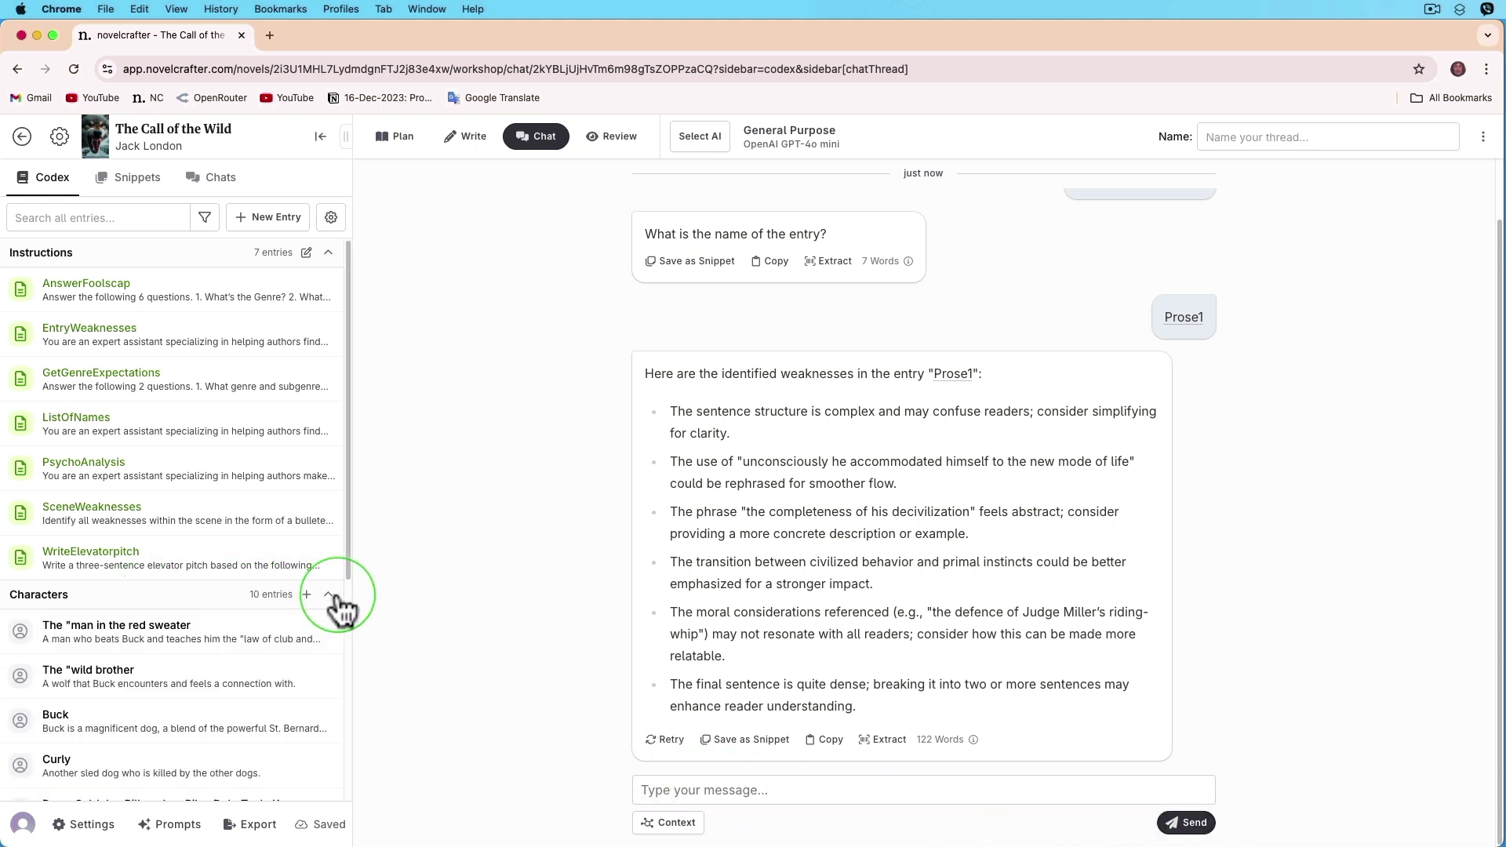
scroll(325, 628, down, 5)
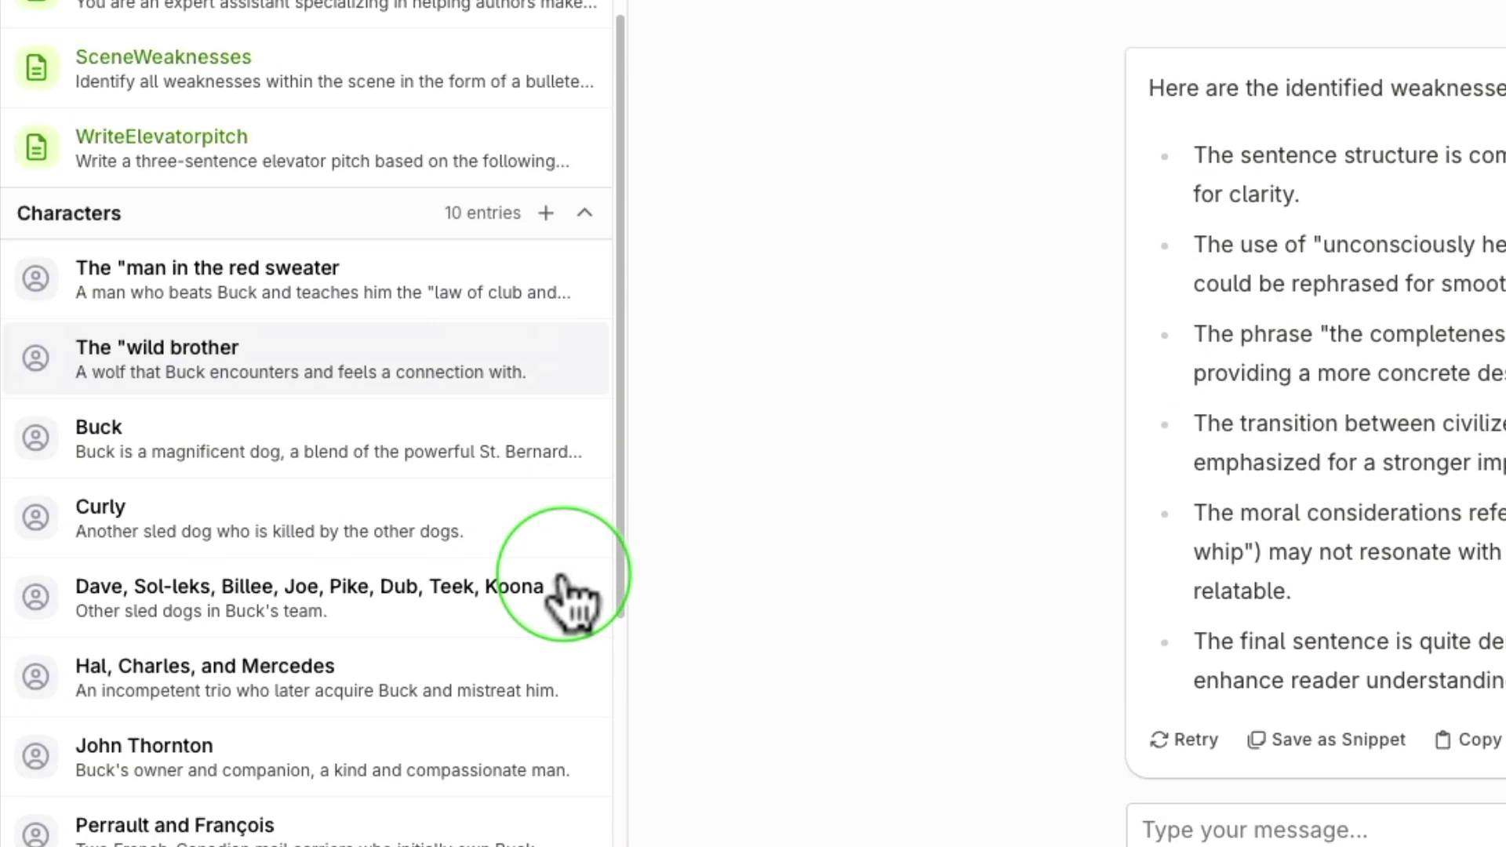
scroll(571, 599, down, 2)
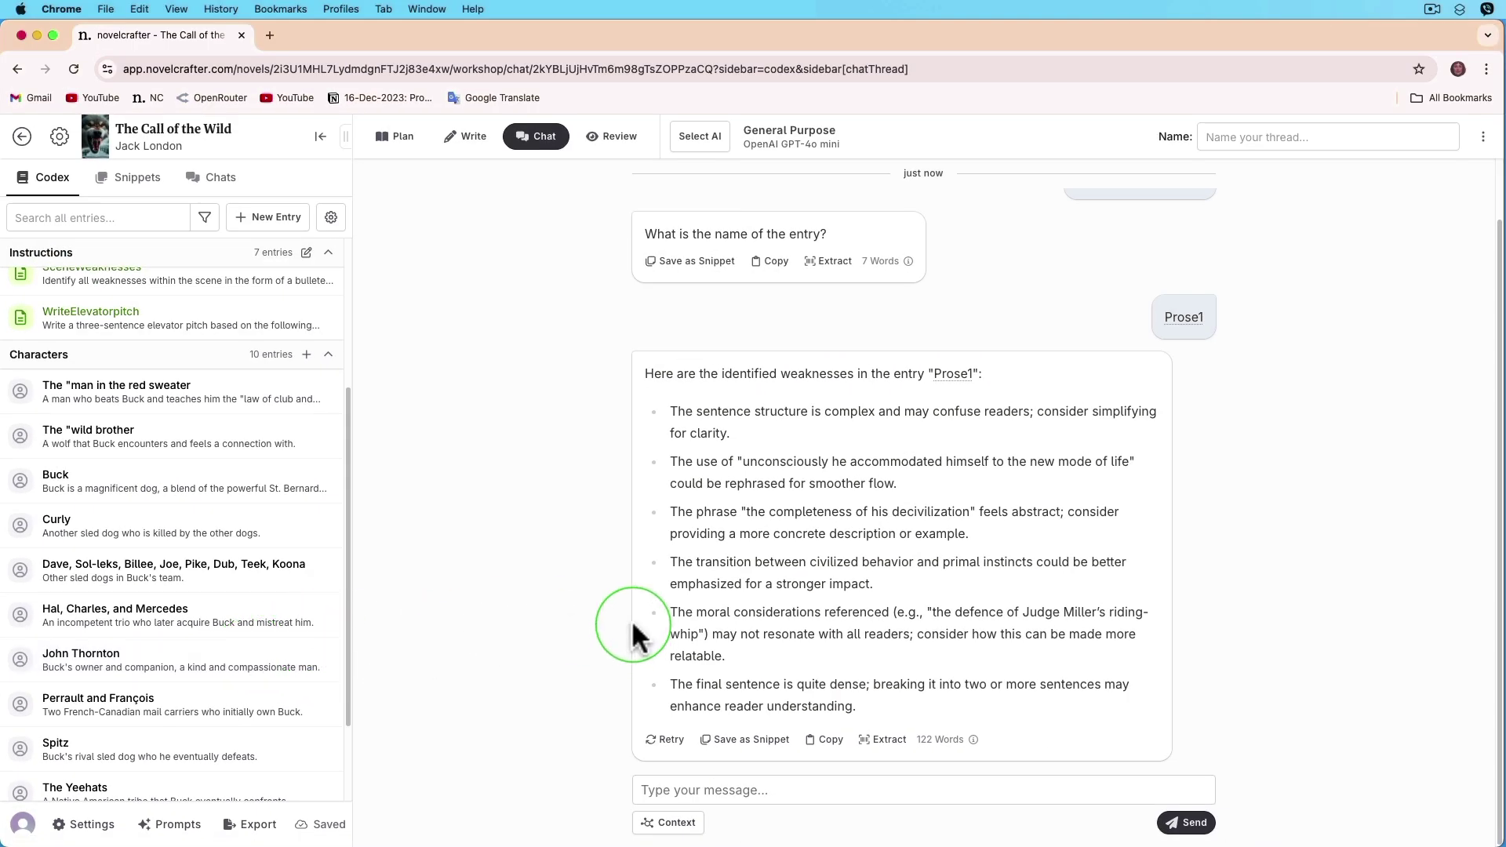
Send 'Do Psychoanalysis' and name 'John Thornton' as the character to analyze
click(725, 790)
text(Do Psychoanalysis)
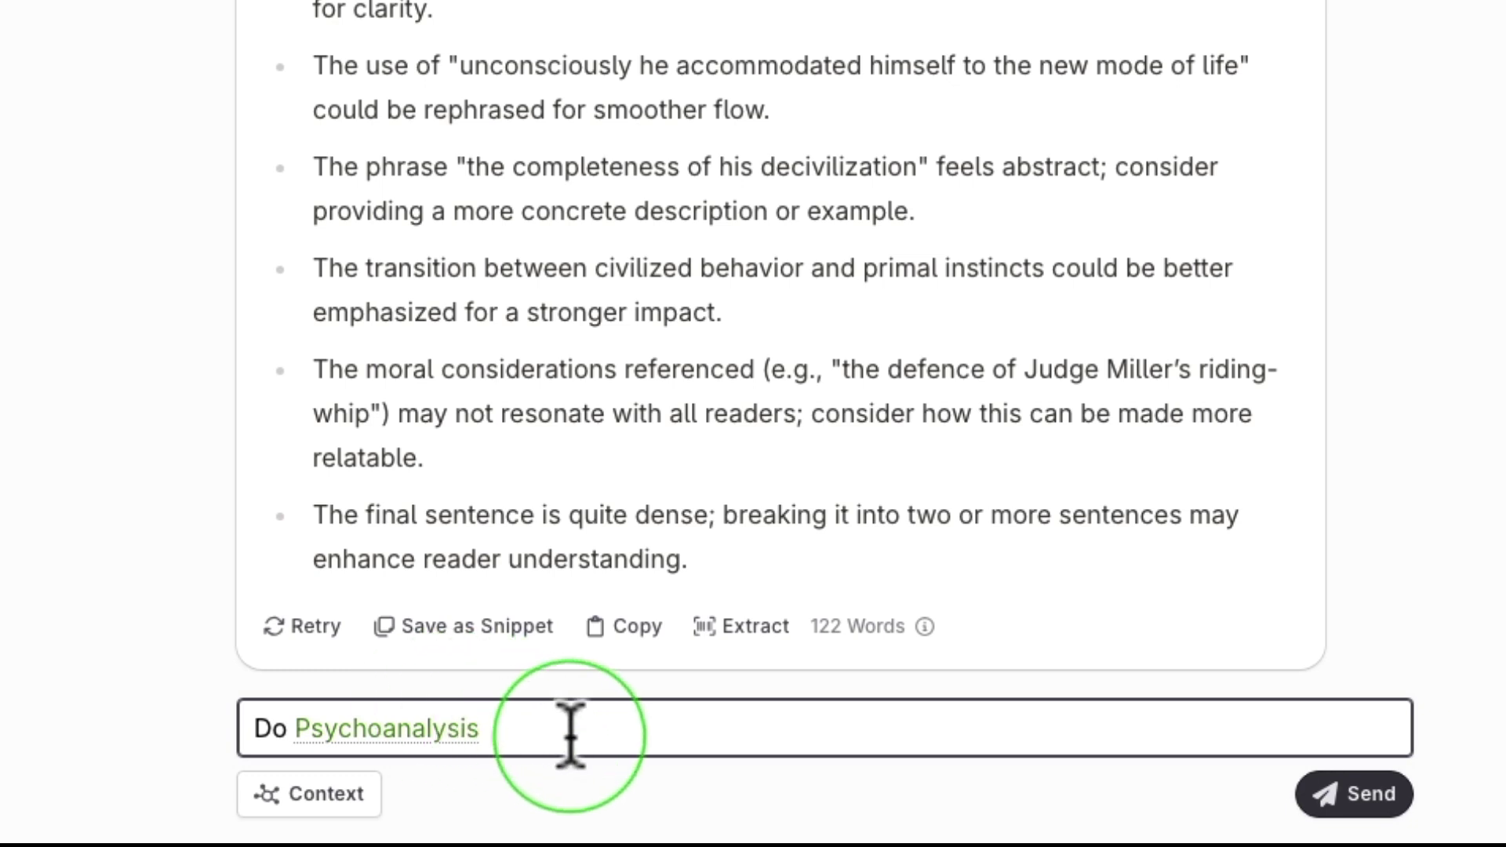
click(1360, 793)
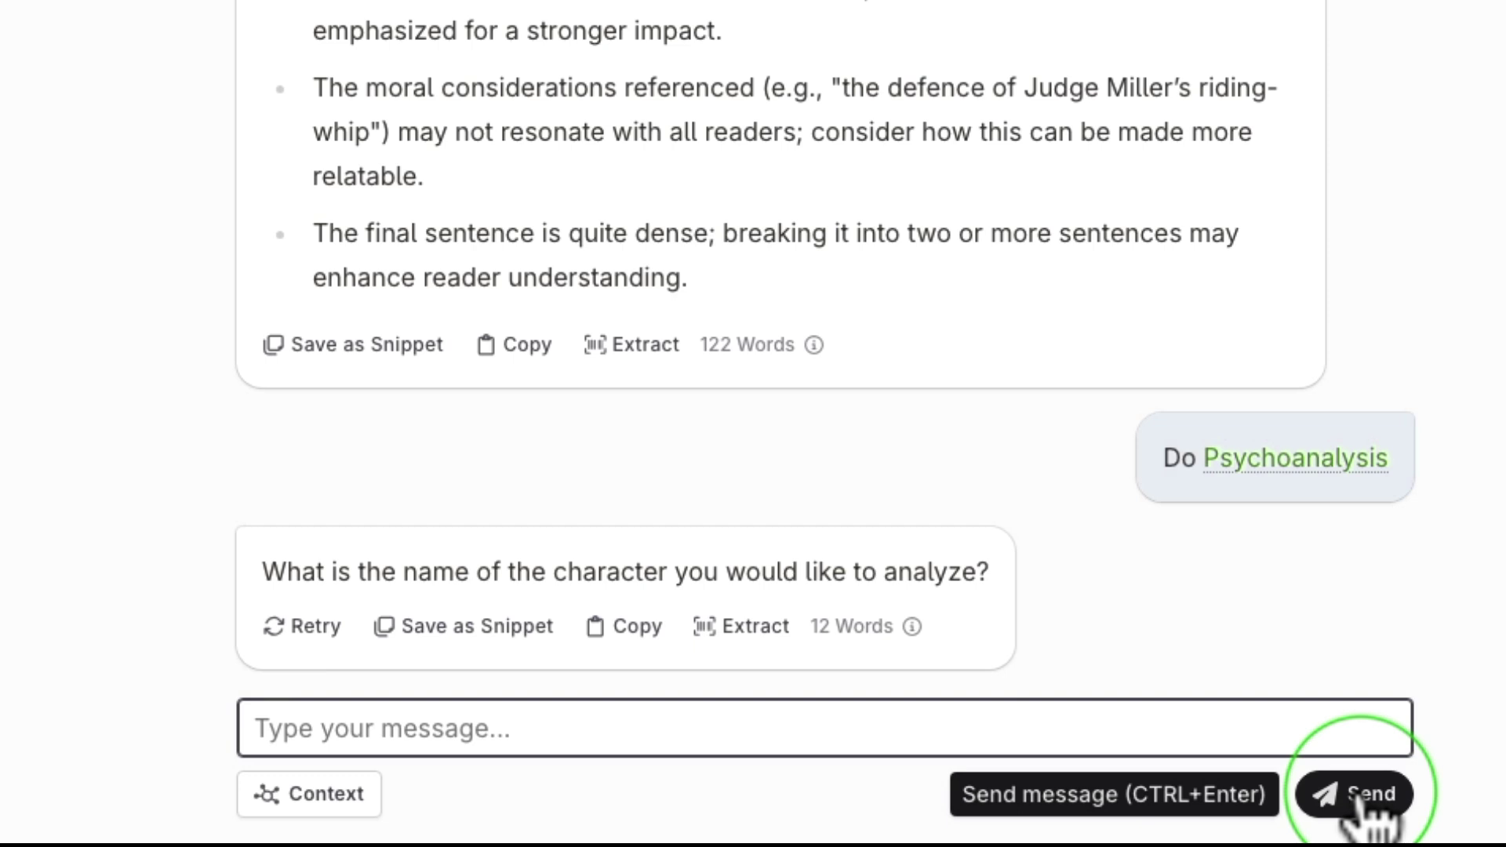
text(John Thornton)
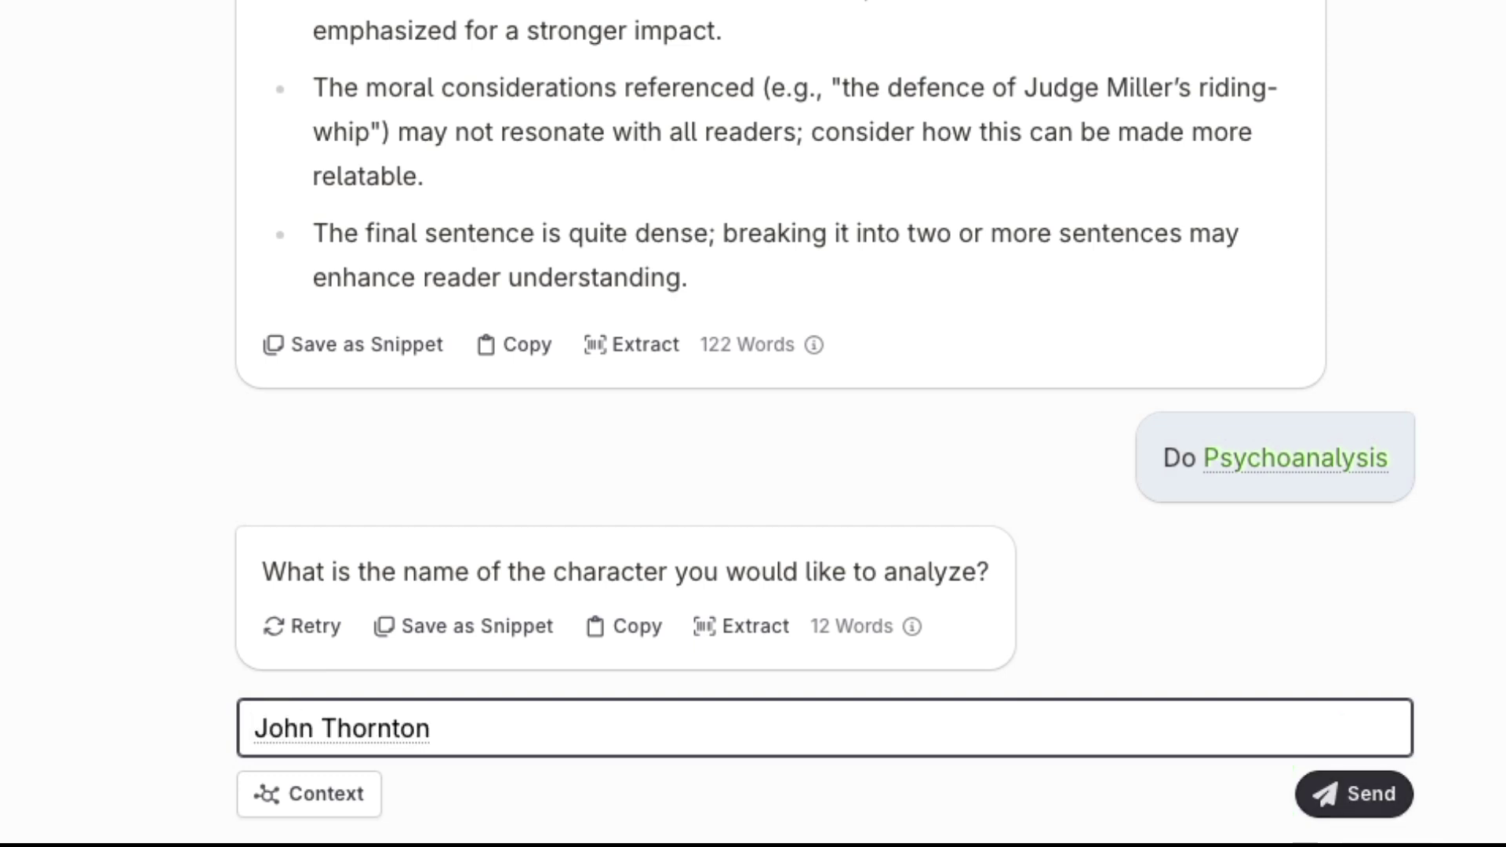
click(1355, 794)
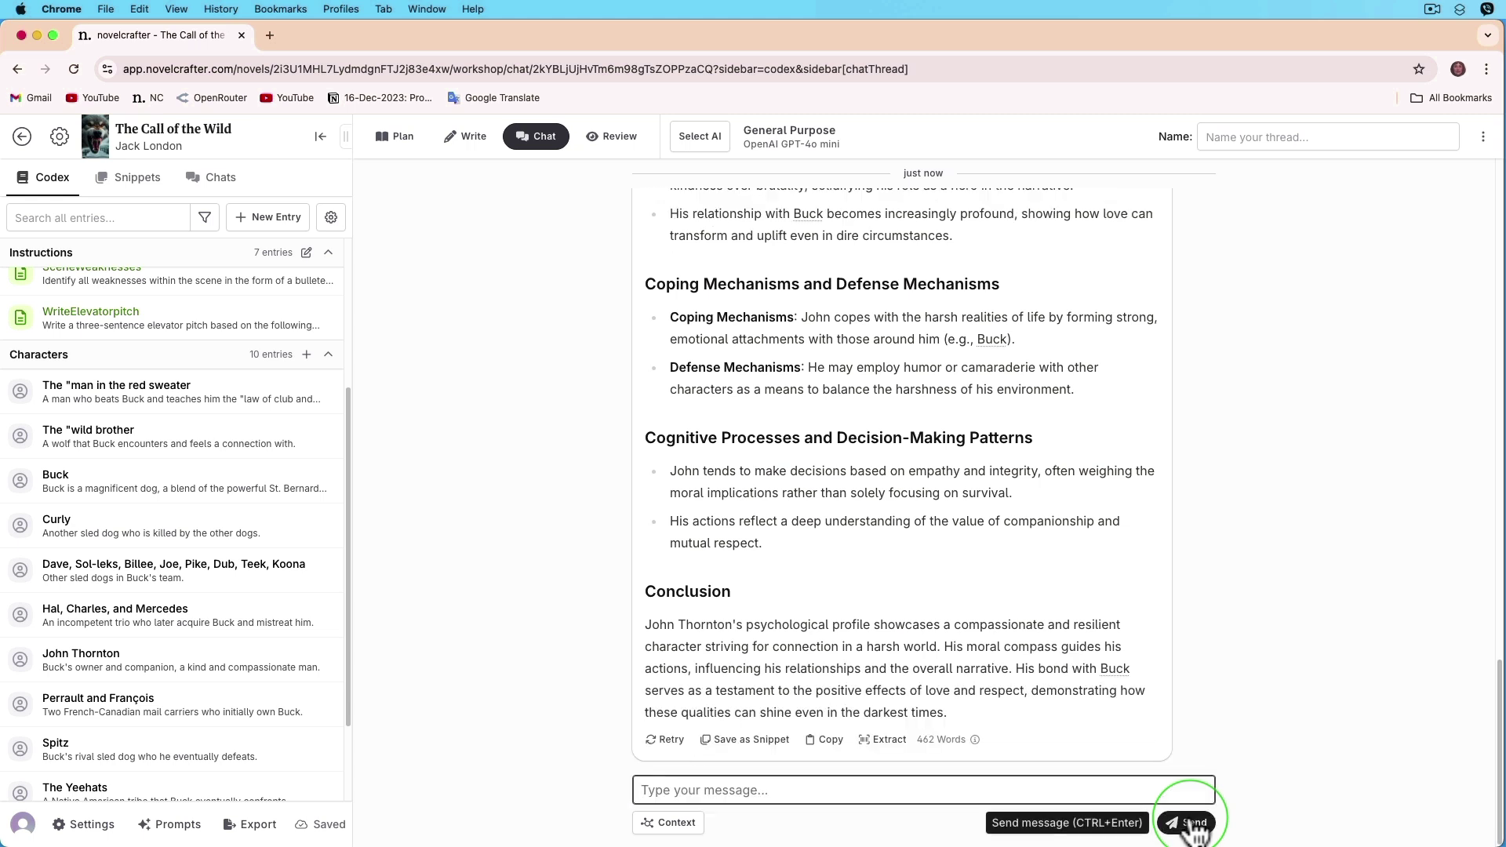
In a new chat, send 'Do ListOfNames' and answer 'romance, female, 25, nordic, contemporary'
click(552, 155)
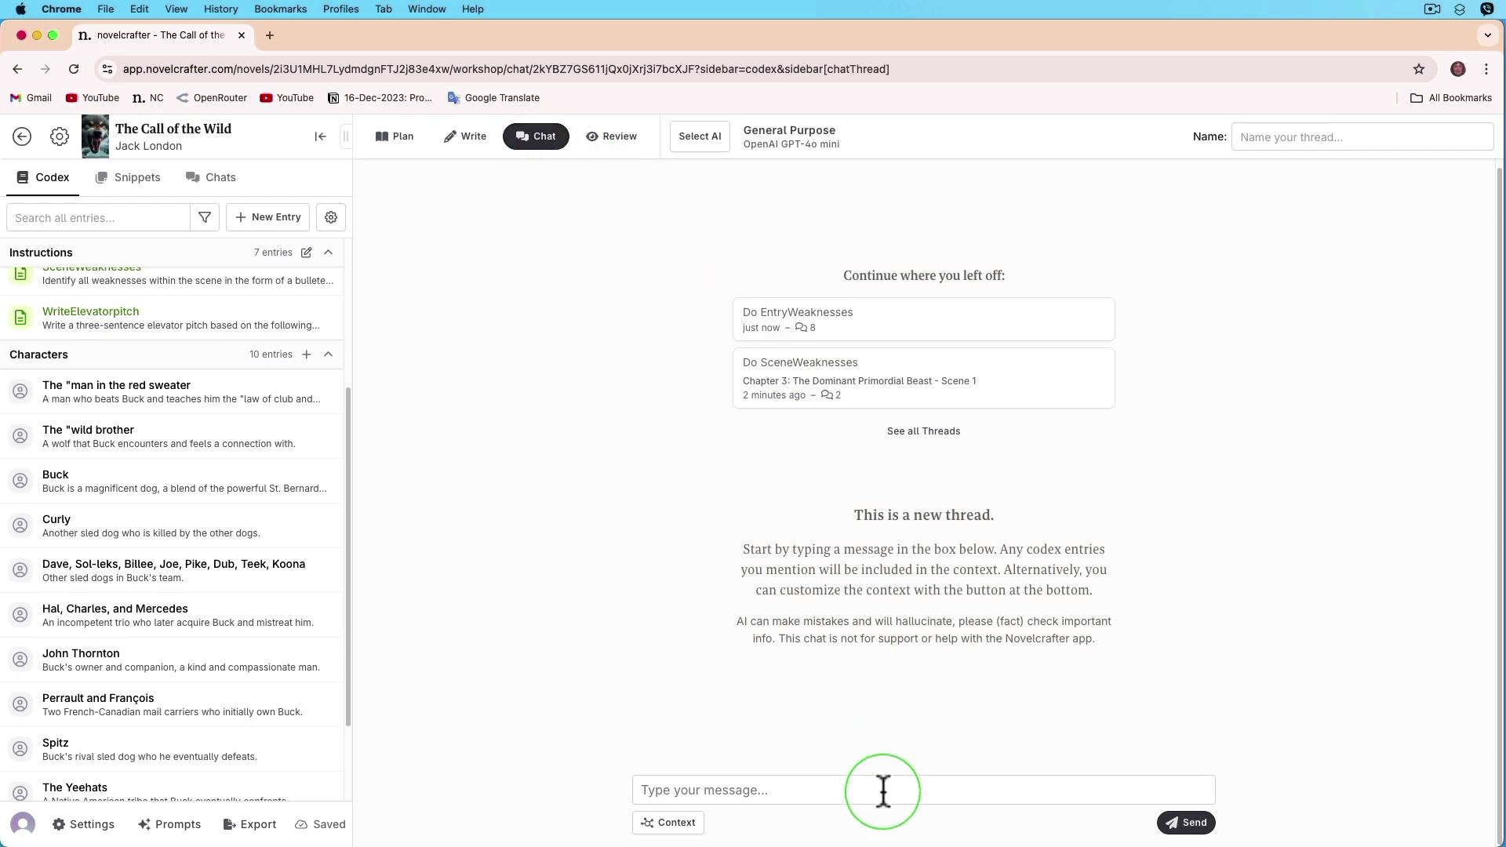
click(849, 792)
text(Do ListOfNames)
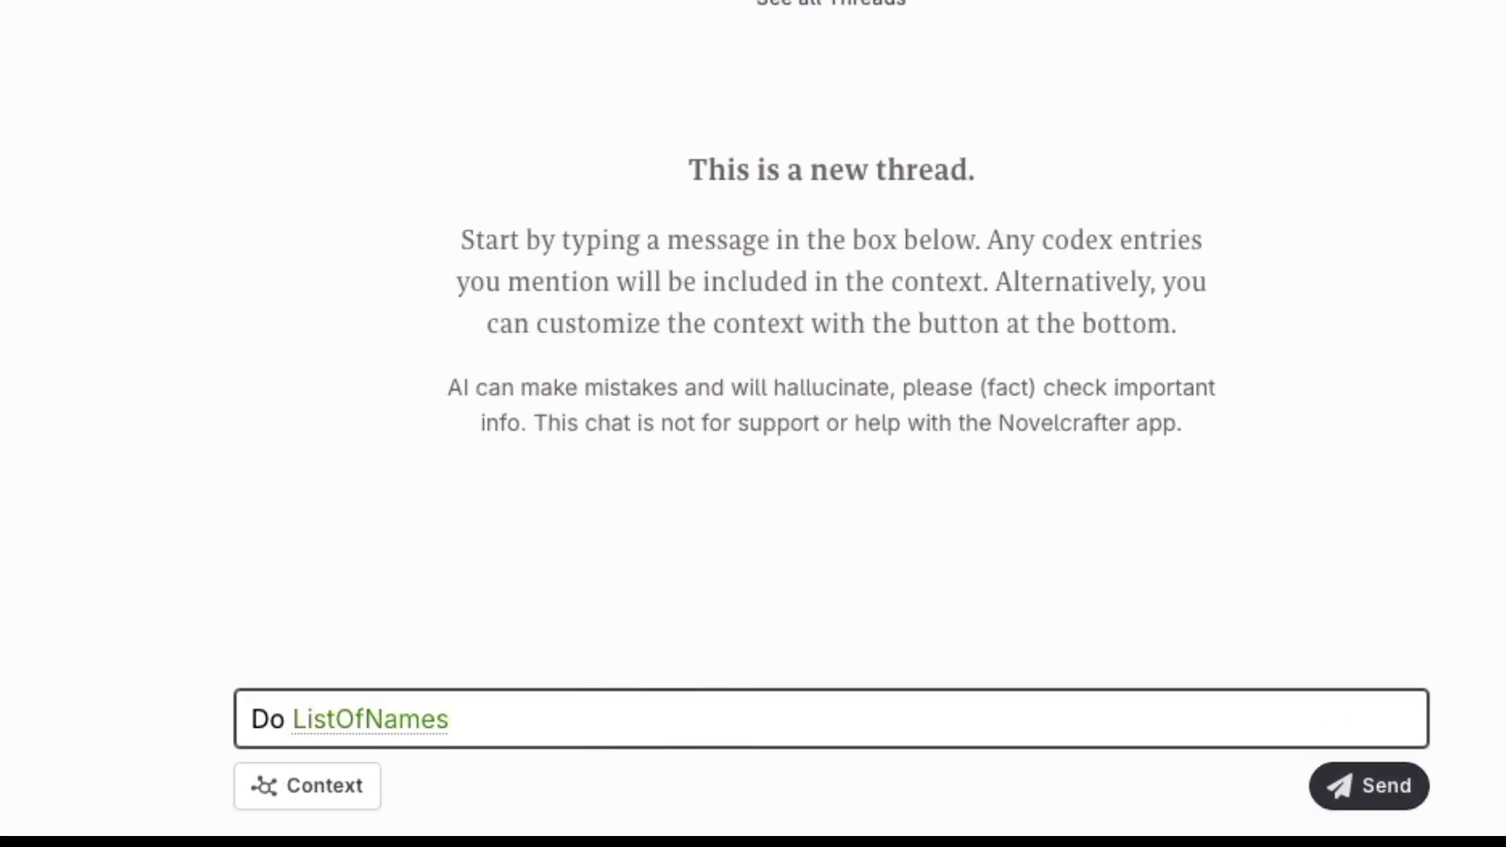
click(700, 728)
click(1366, 787)
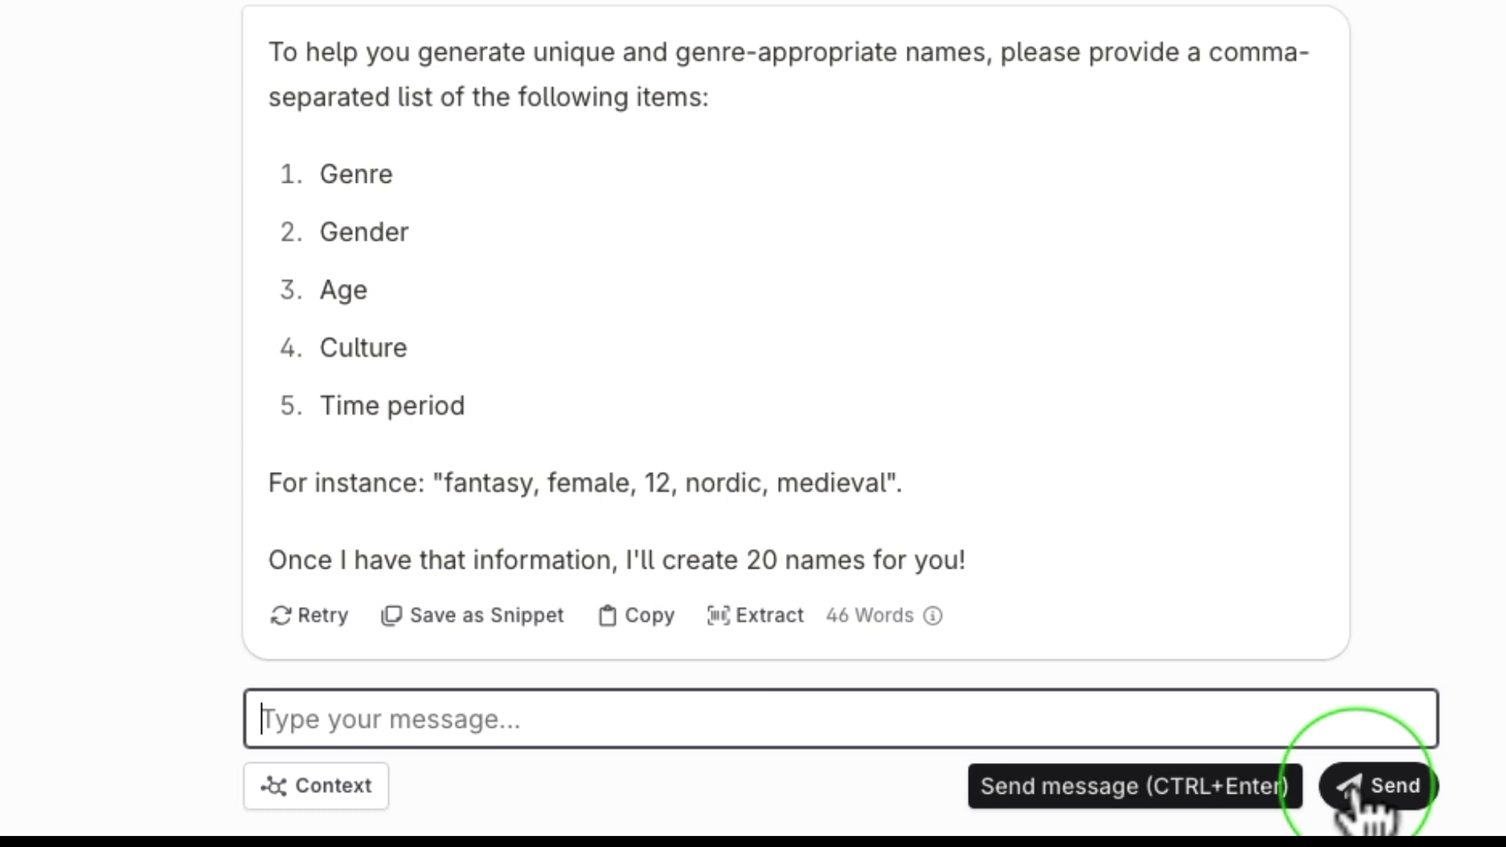
text(romance, female, 25, nordic, contemporary)
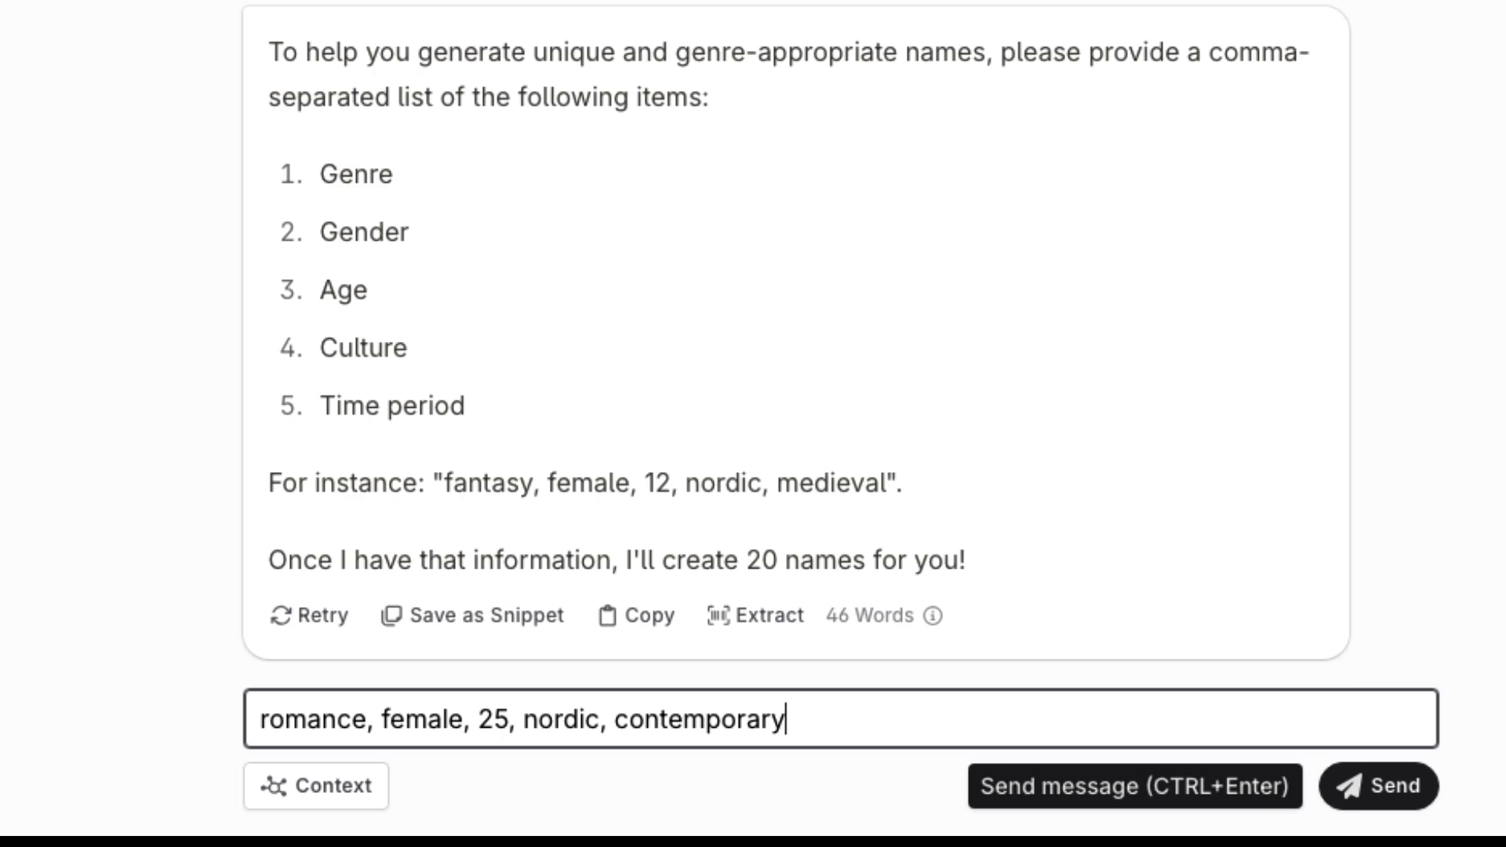
click(1381, 785)
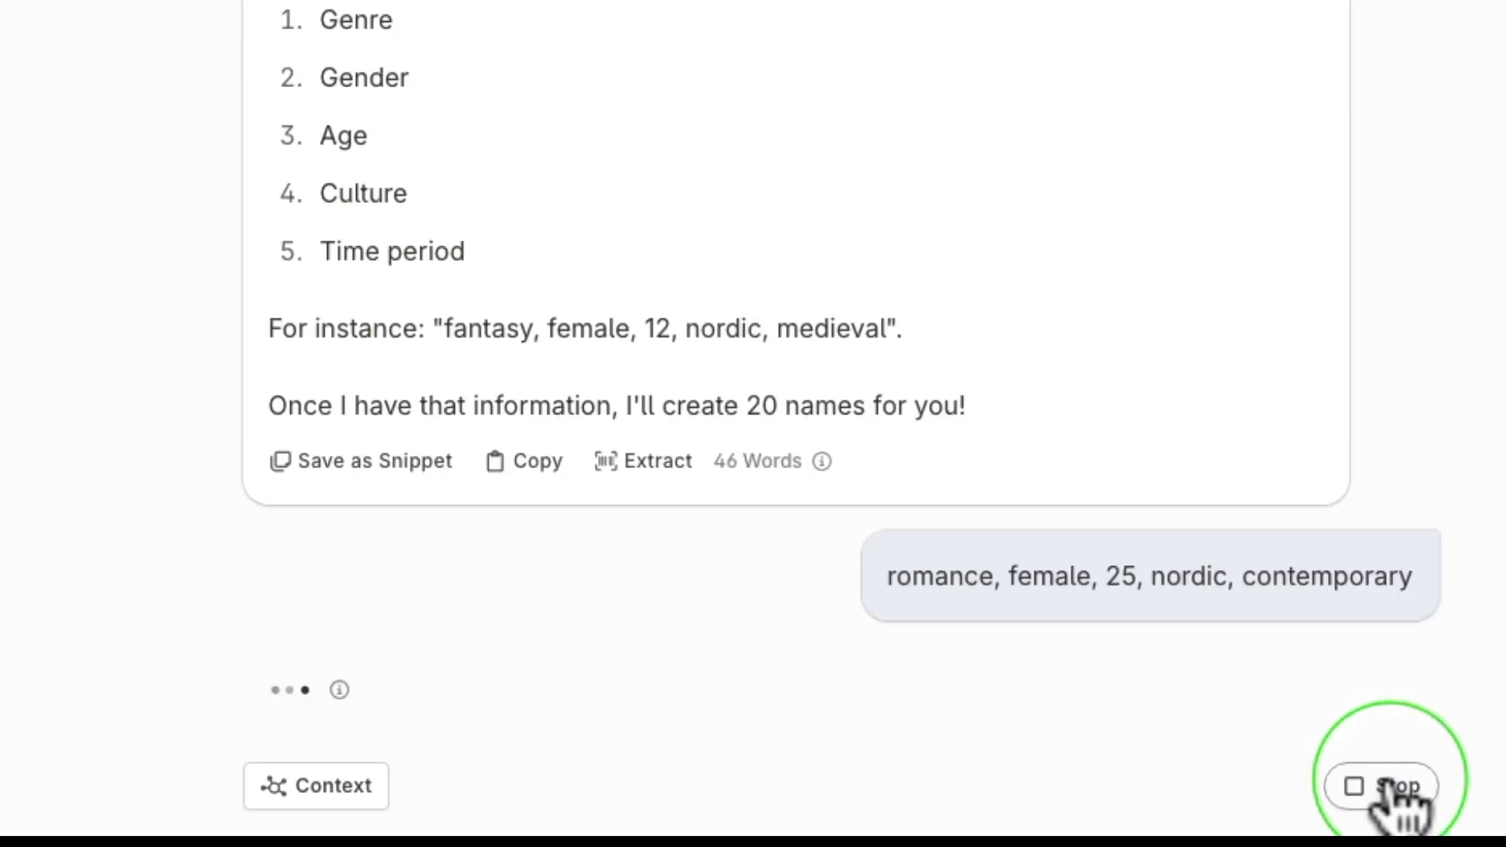